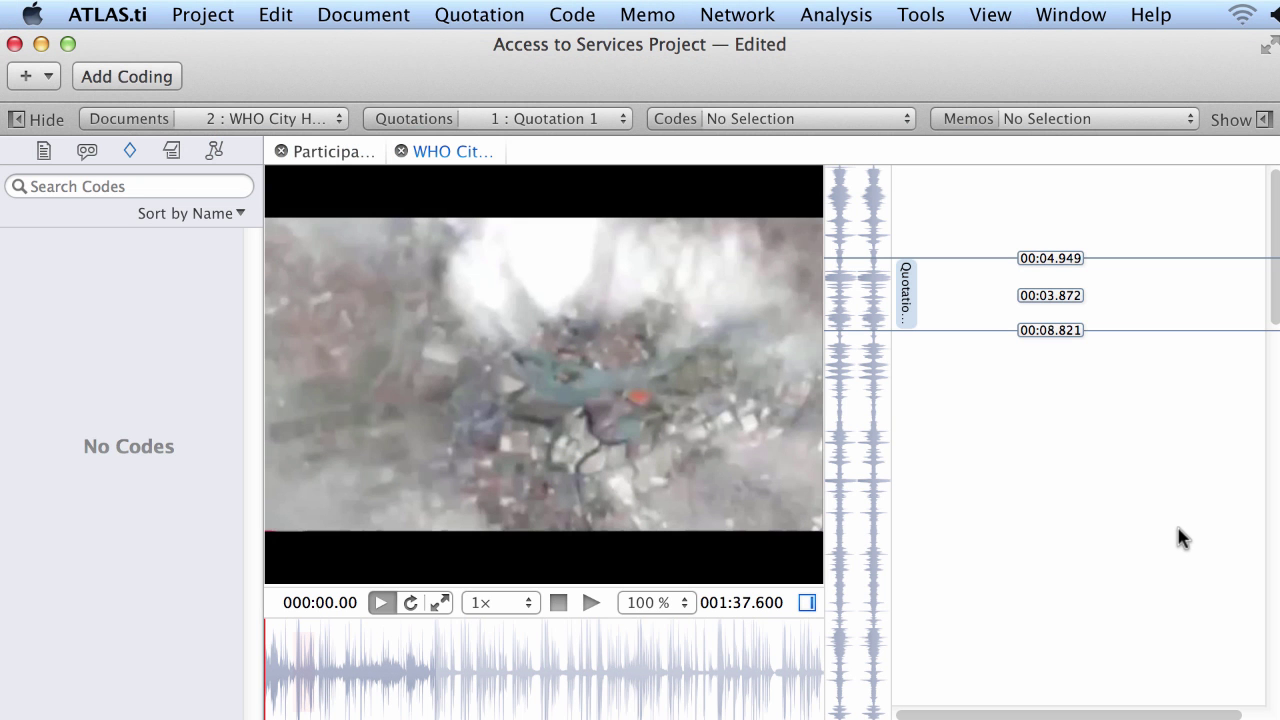
Open the Participant 1.docx interview transcript from the project's Documents list
click(44, 151)
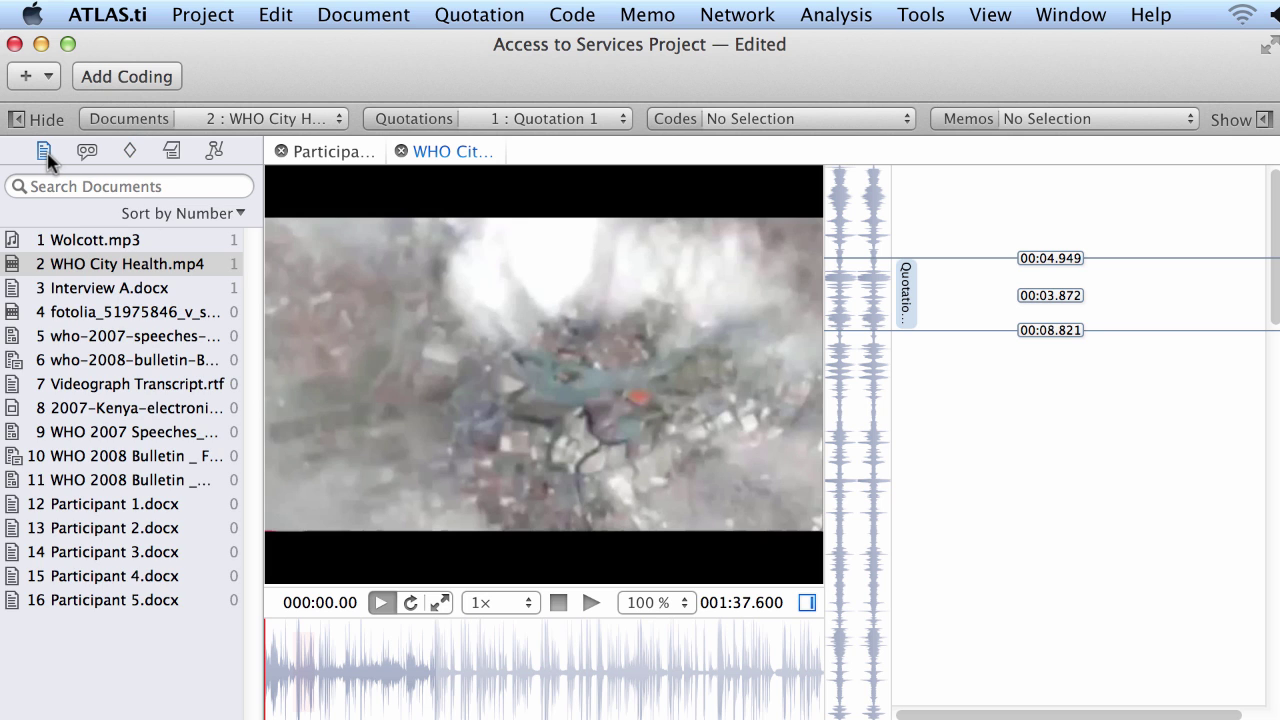
click(135, 505)
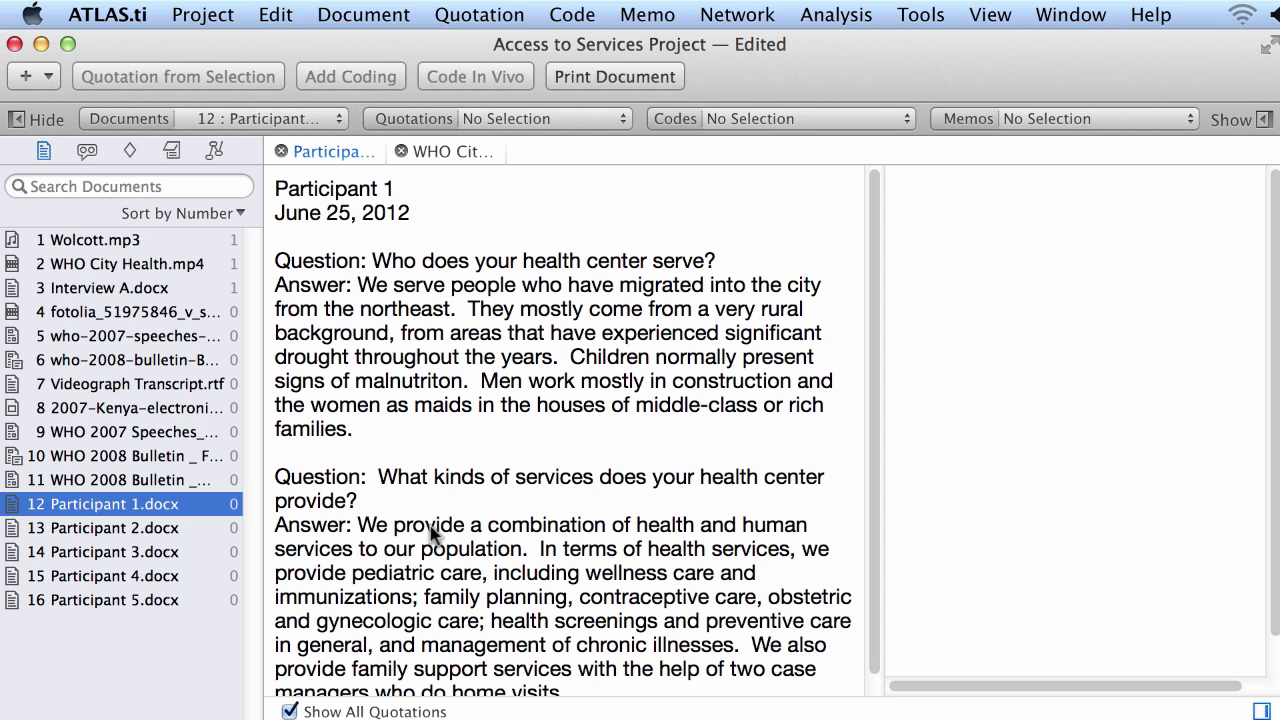
click(46, 77)
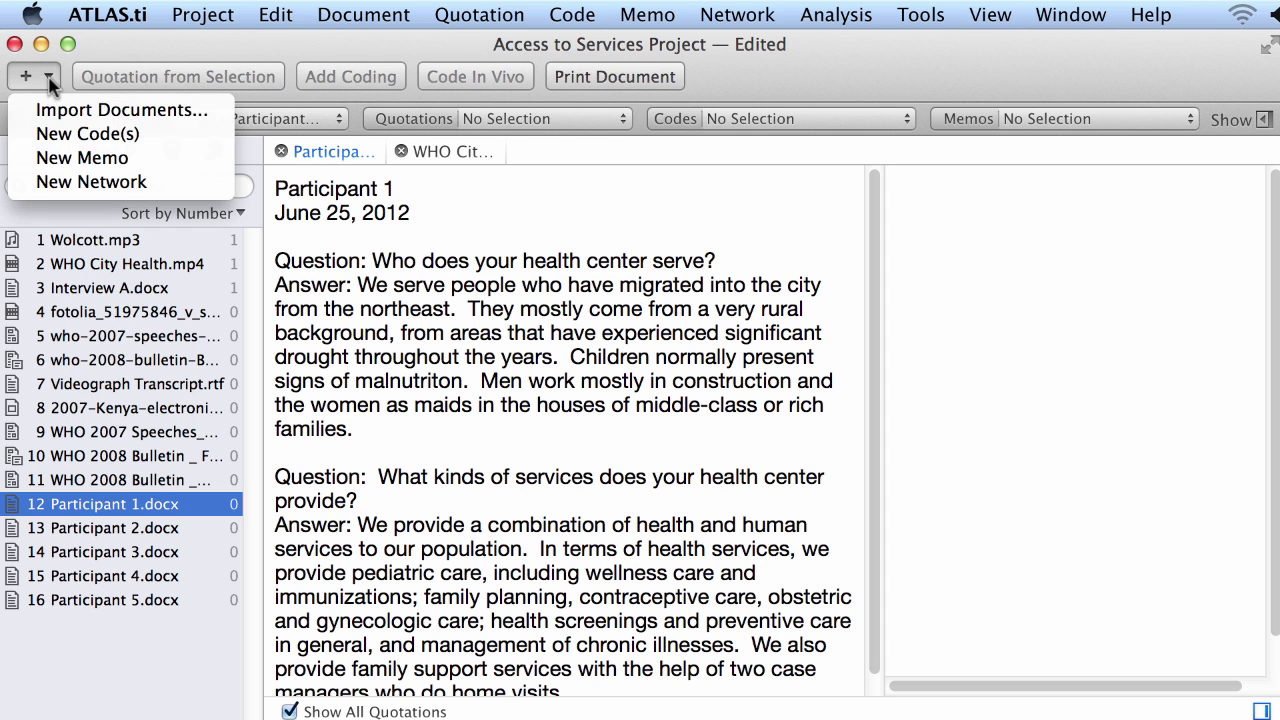
Create three new codes named Orgin, Health issues and Occupation, and show the Codes list
click(77, 140)
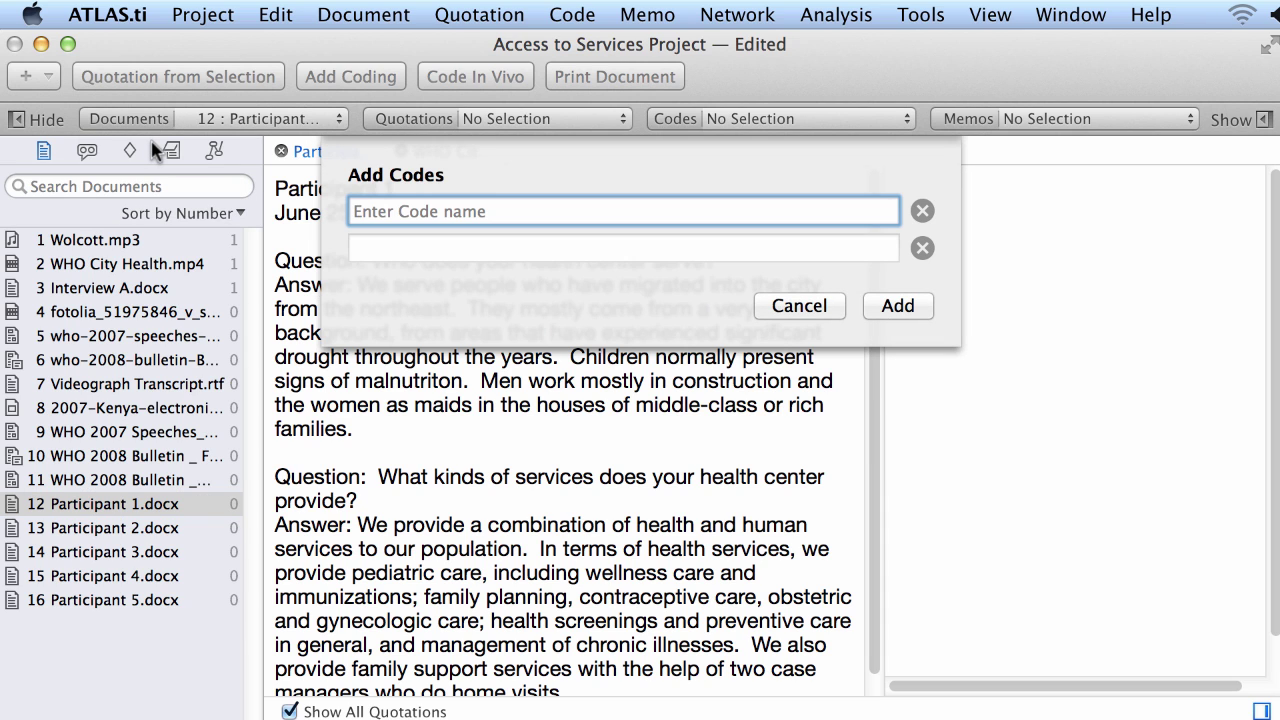
text(Orgin)
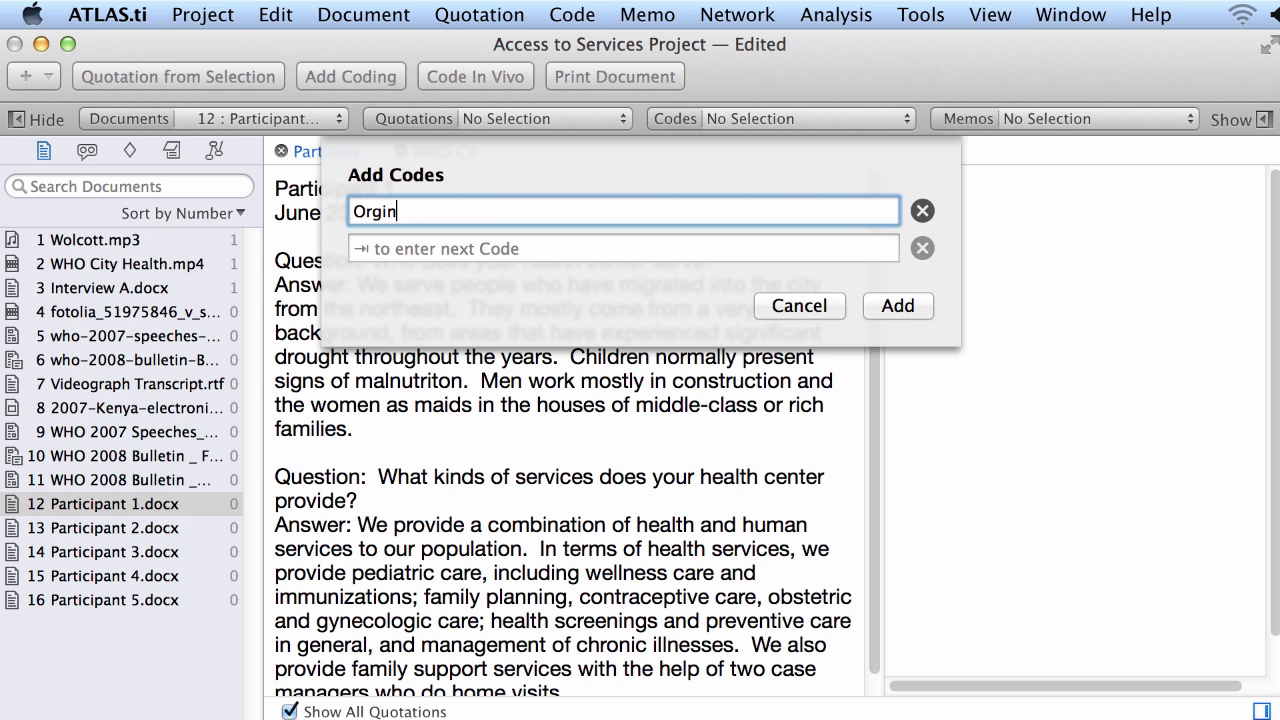
key(Tab)
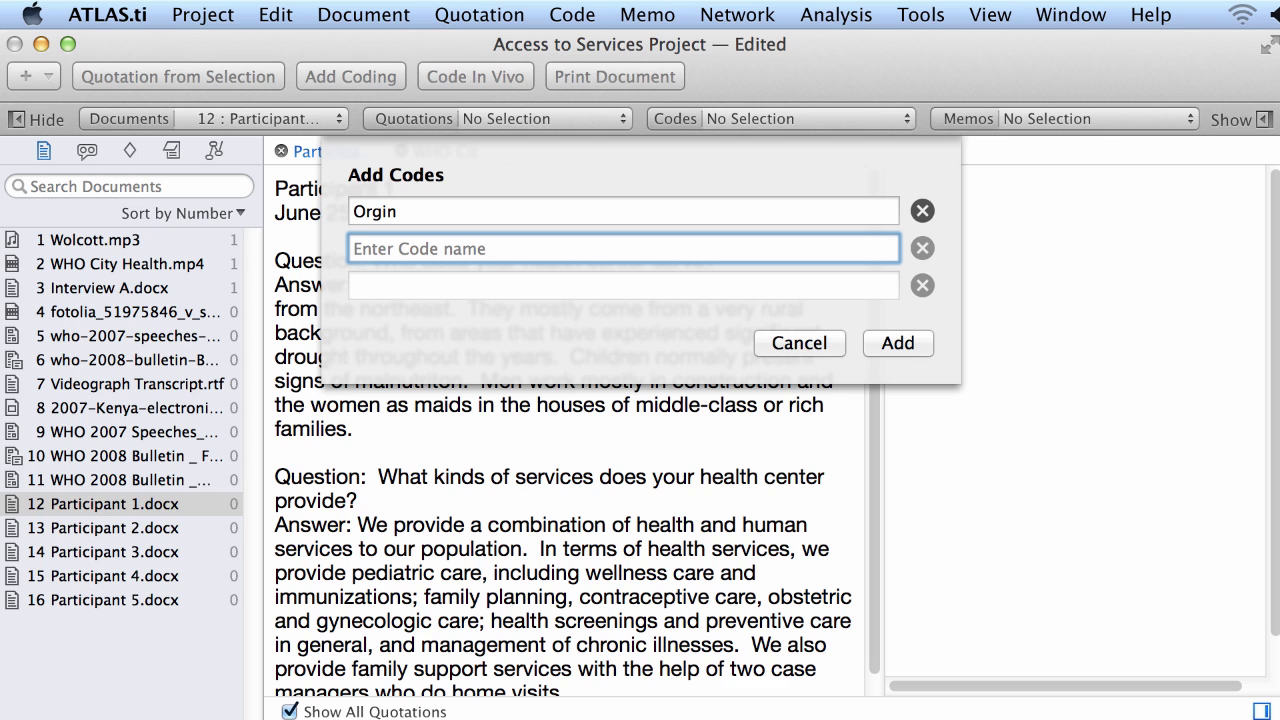
text(HEalth)
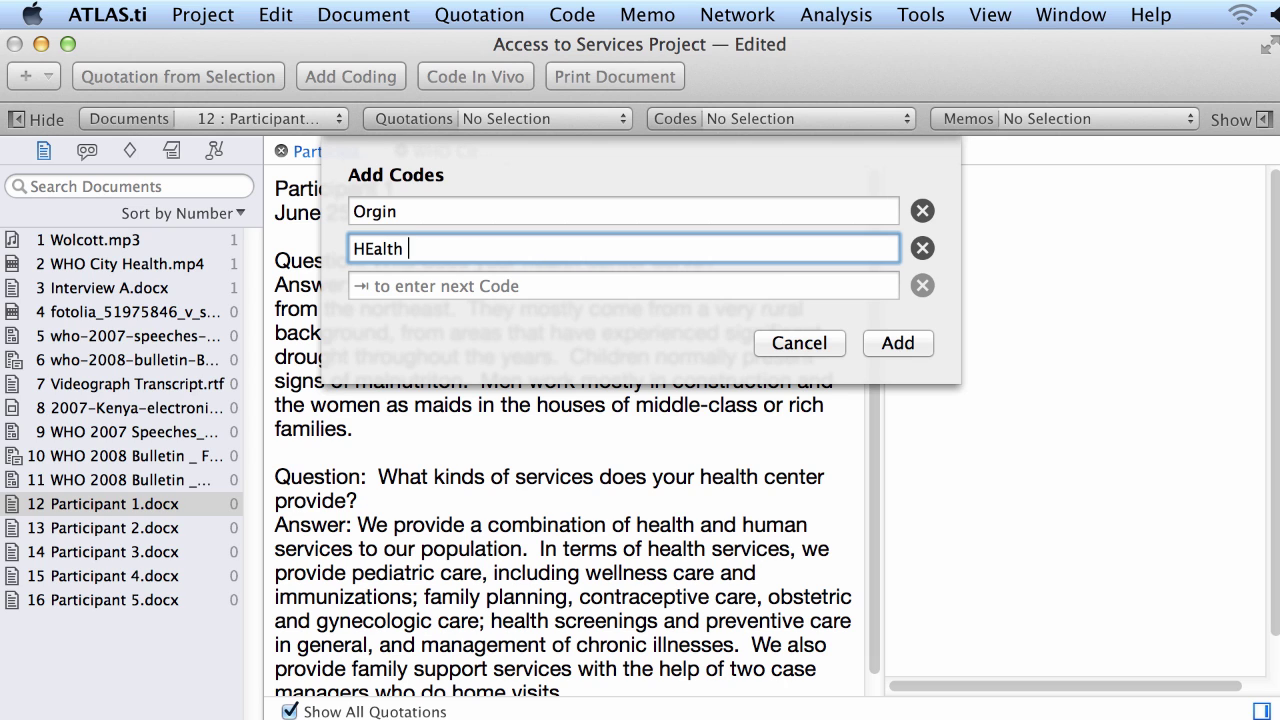
key(BackSpace)
key(BackSpace)
key(BackSpace)
key(BackSpace)
key(BackSpace)
text(ealth issues)
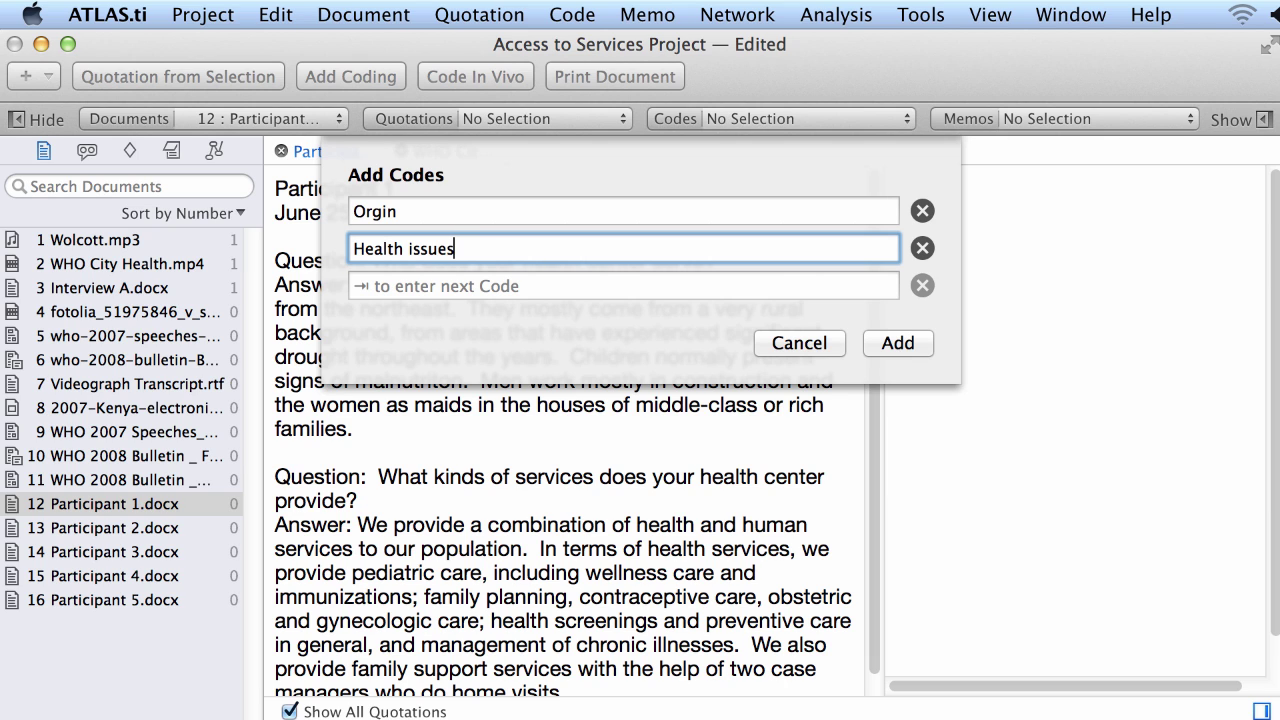
key(Tab)
text(Occu)
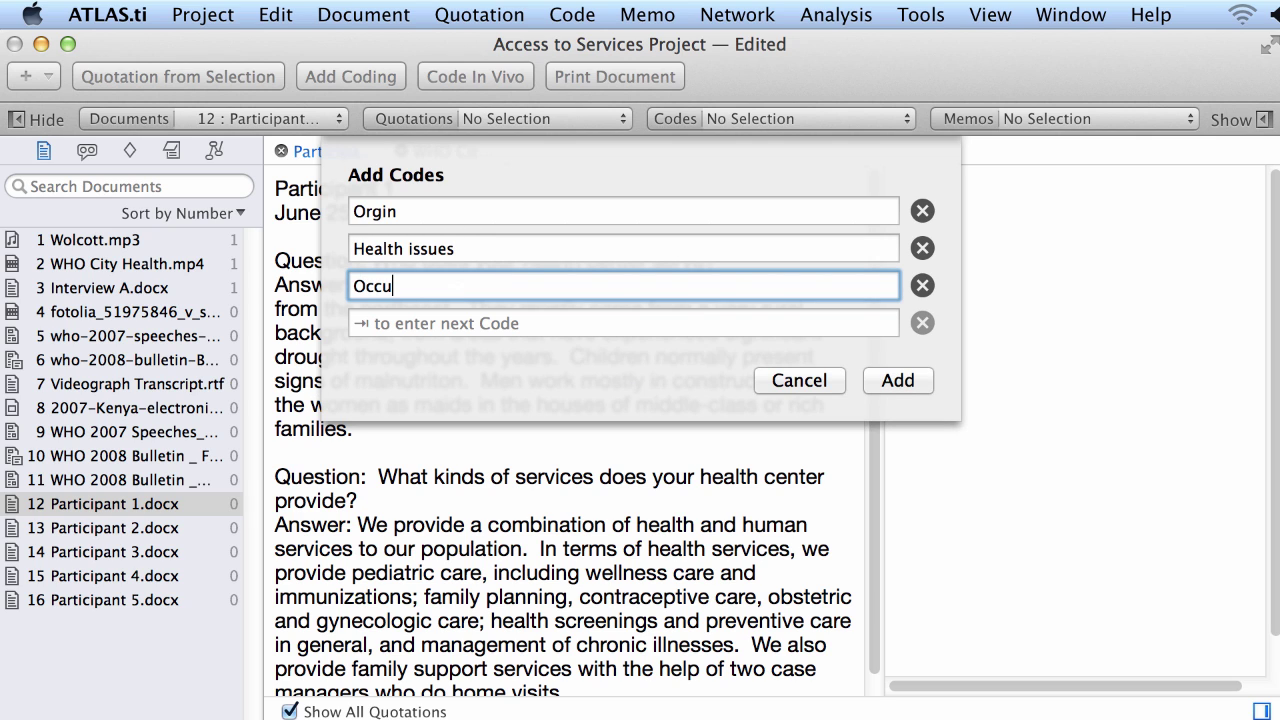
text(pation)
click(912, 384)
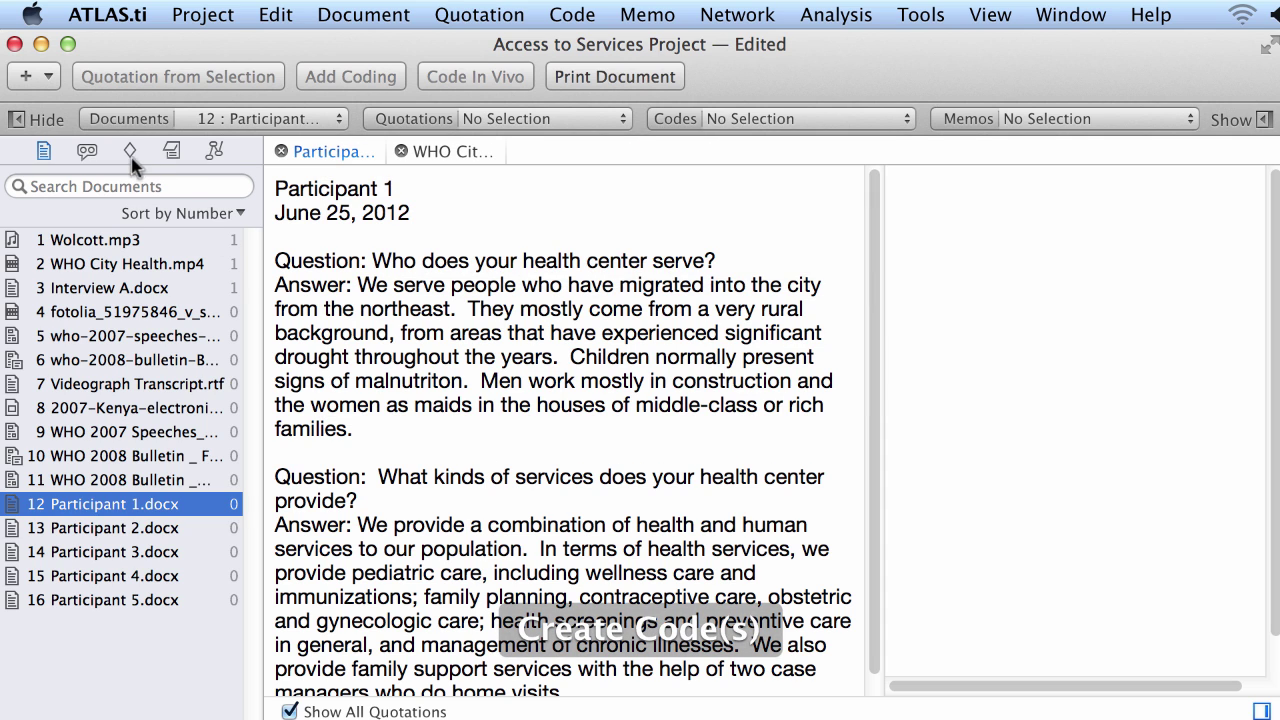
click(130, 151)
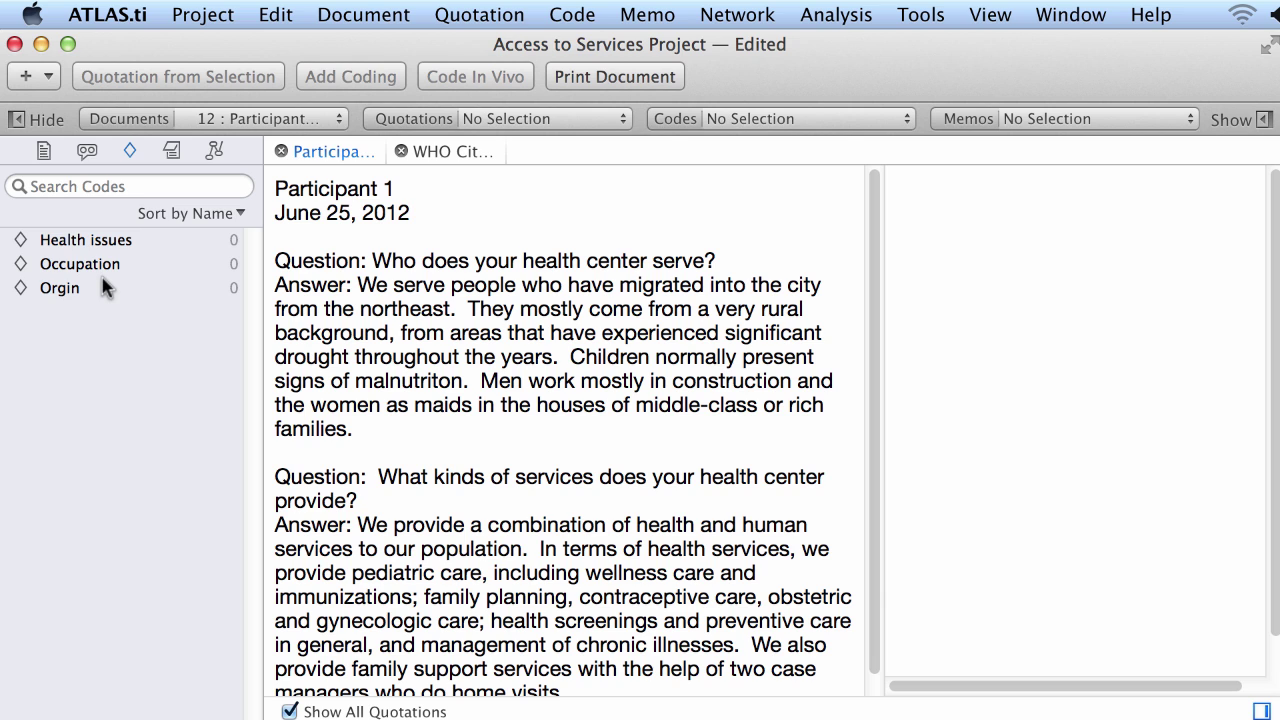
In the Code Manager, add two codes: Health services and Social services
click(658, 122)
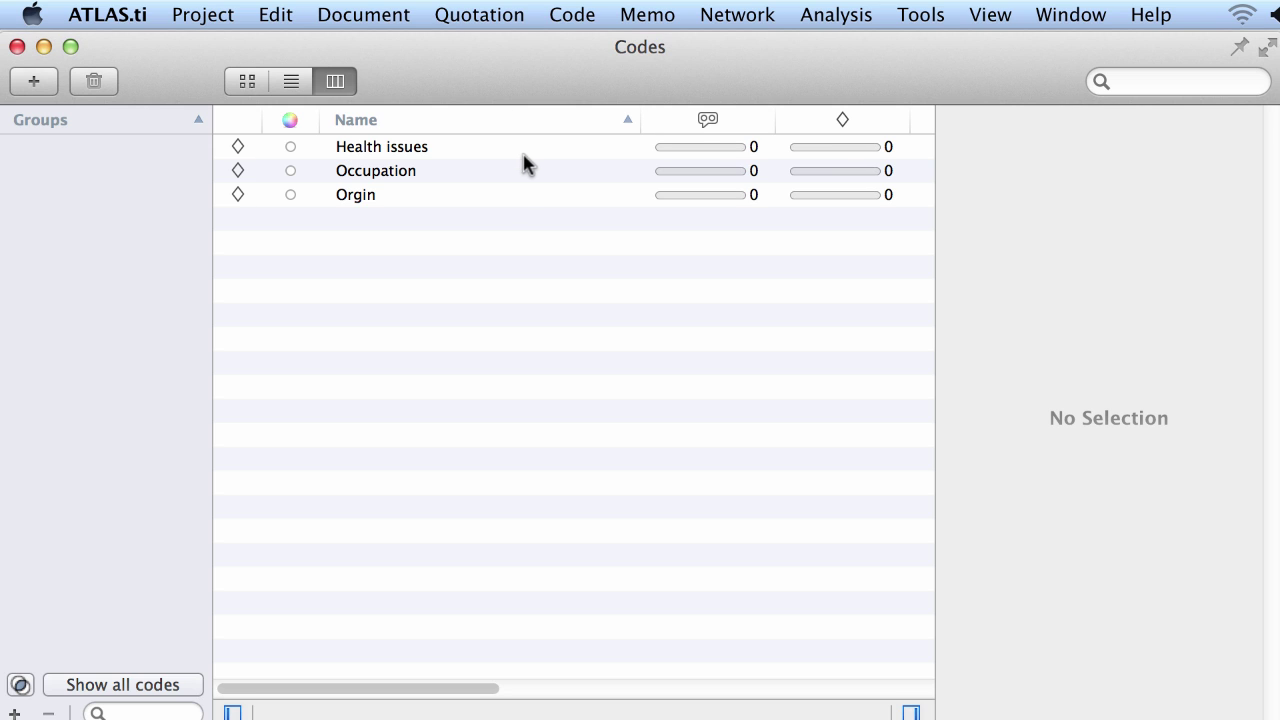
click(35, 83)
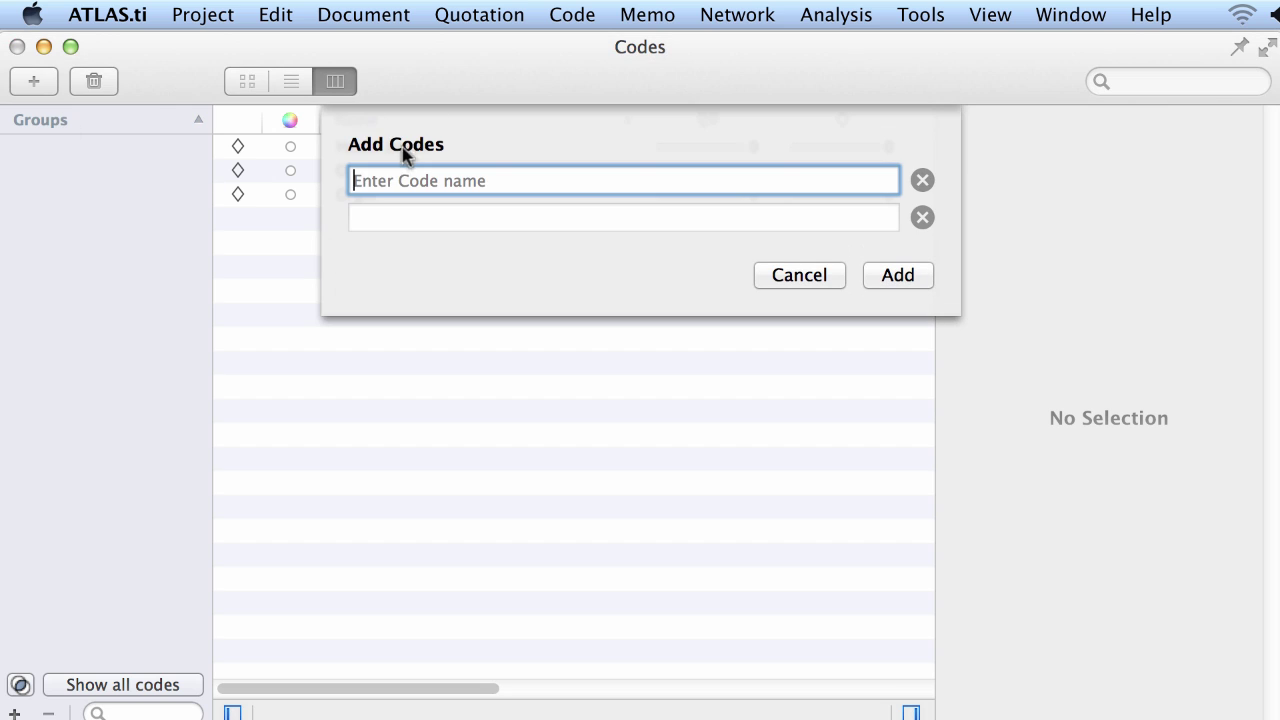
text(Hea)
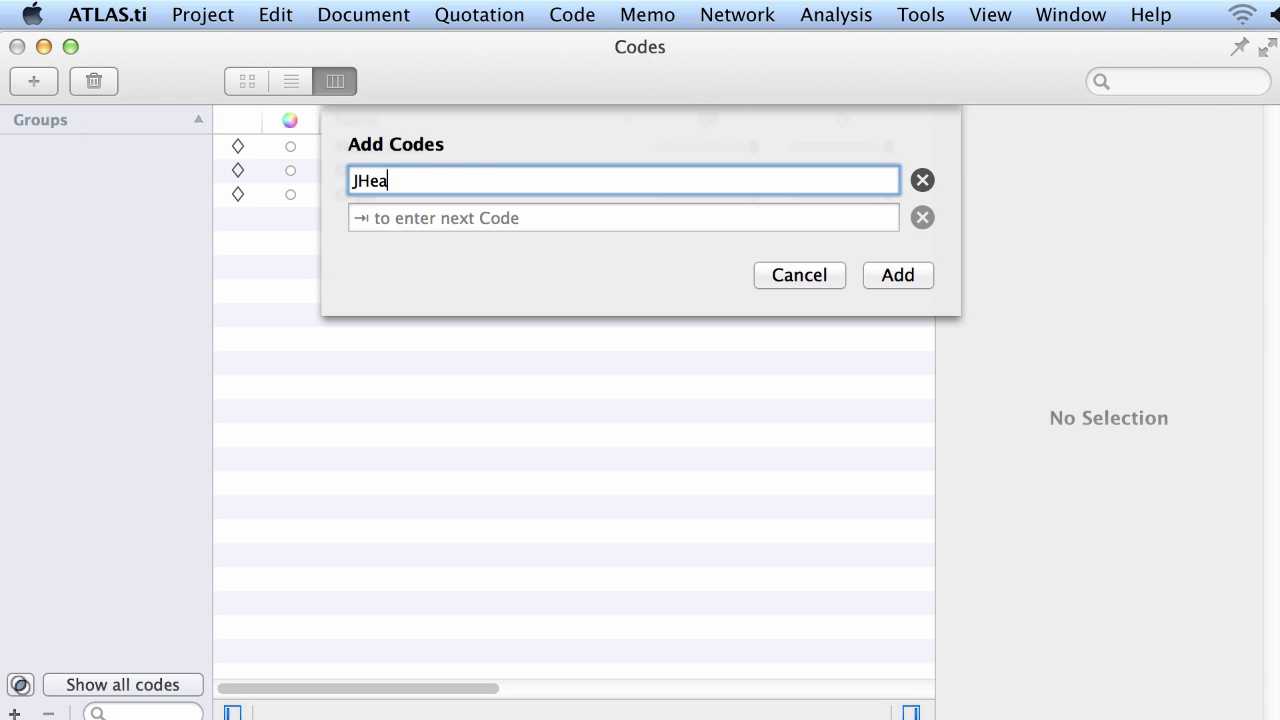
key(BackSpace)
key(BackSpace)
key(BackSpace)
text(Heal)
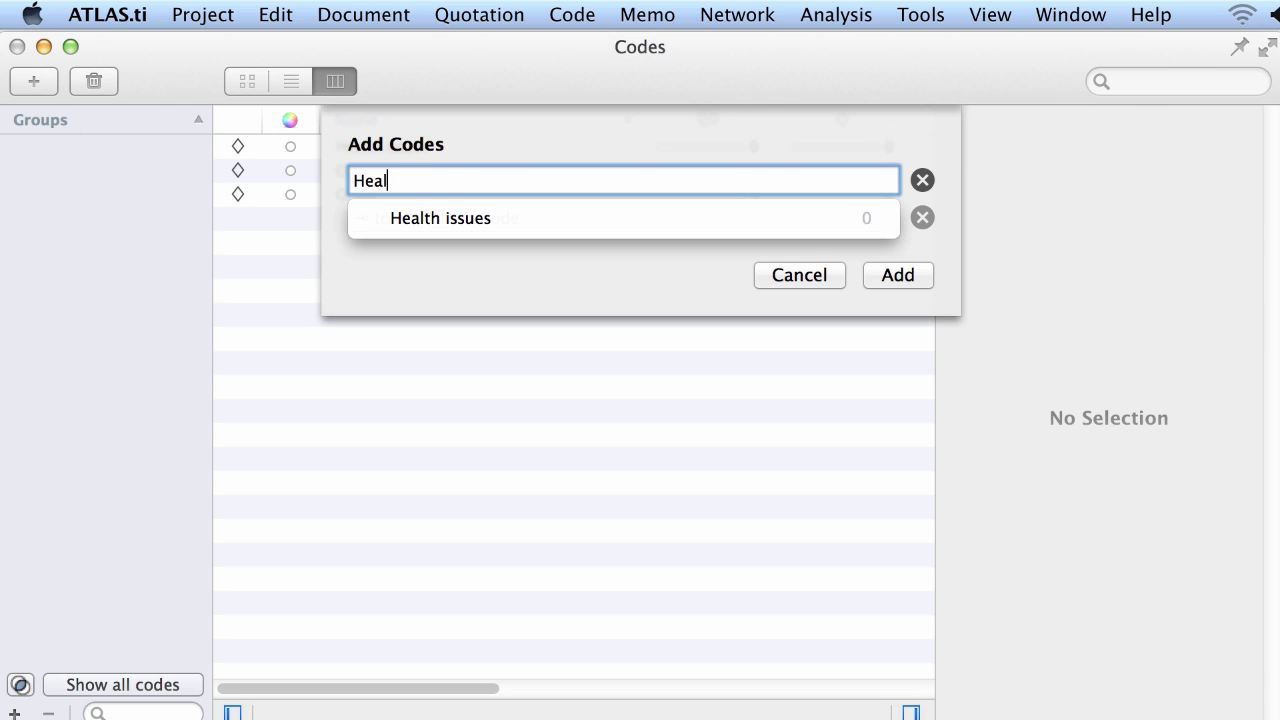
text(th services)
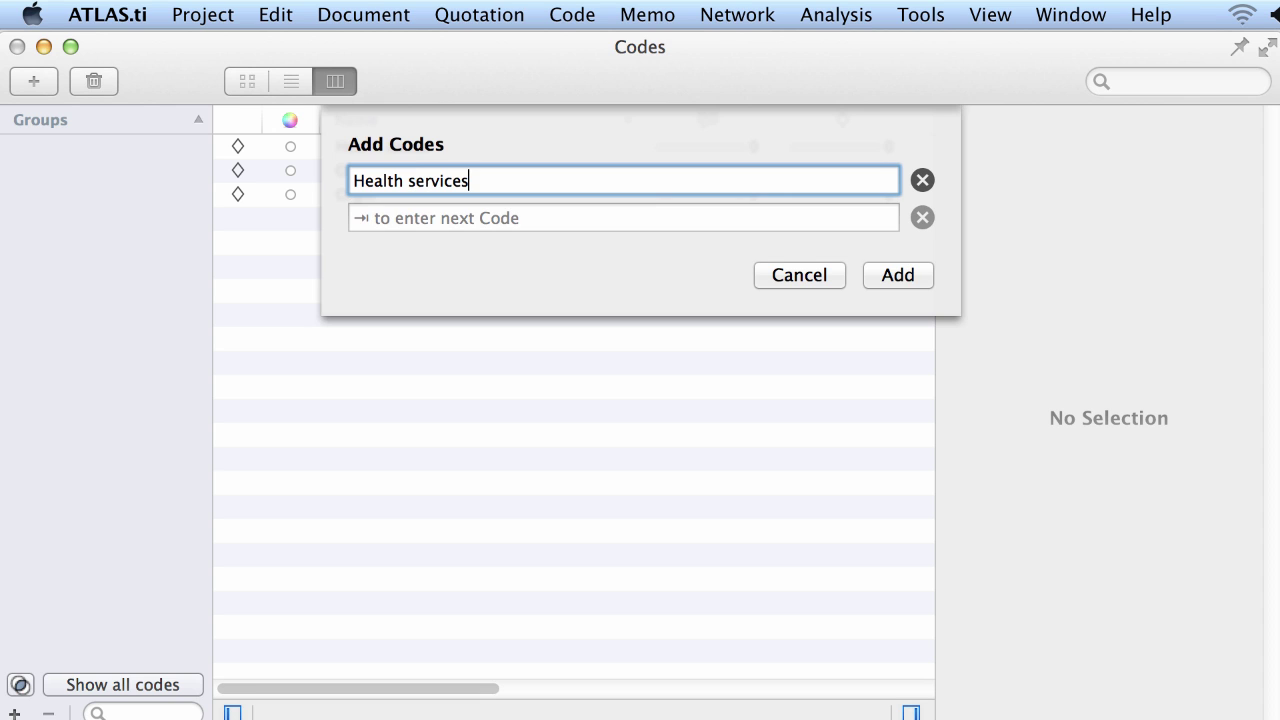
key(Tab)
text(S)
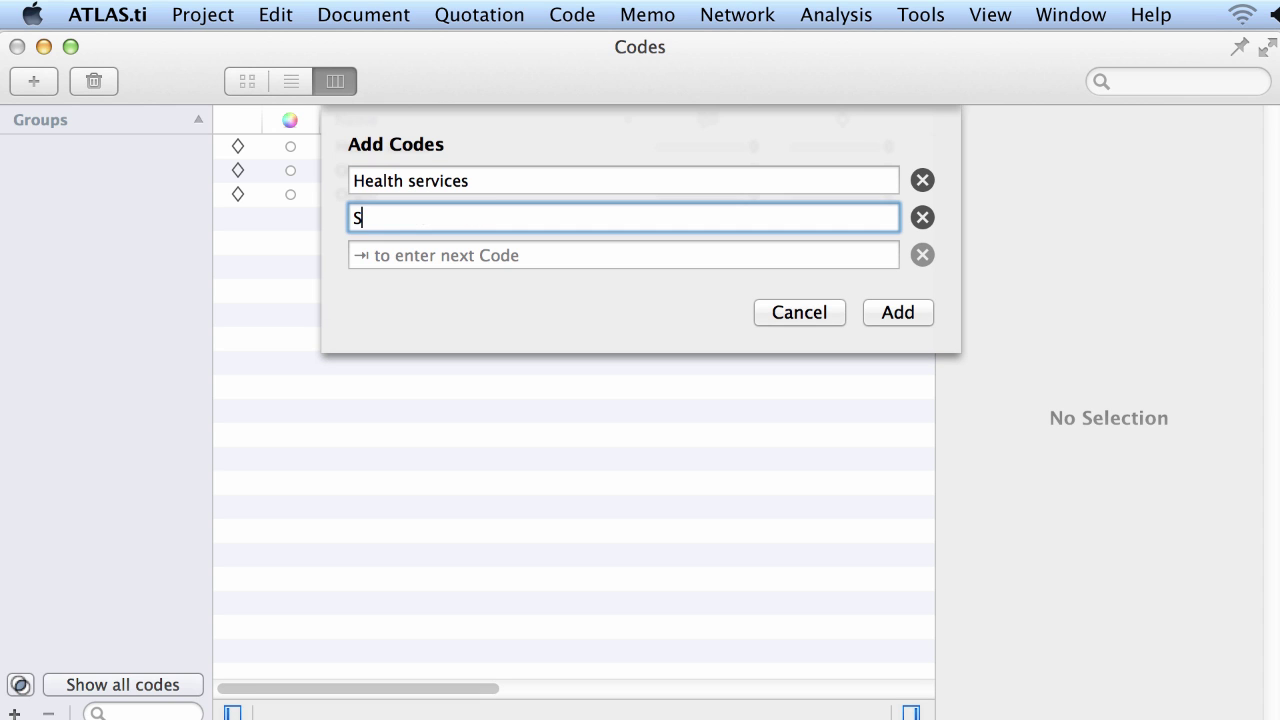
text(ocial services)
key(Return)
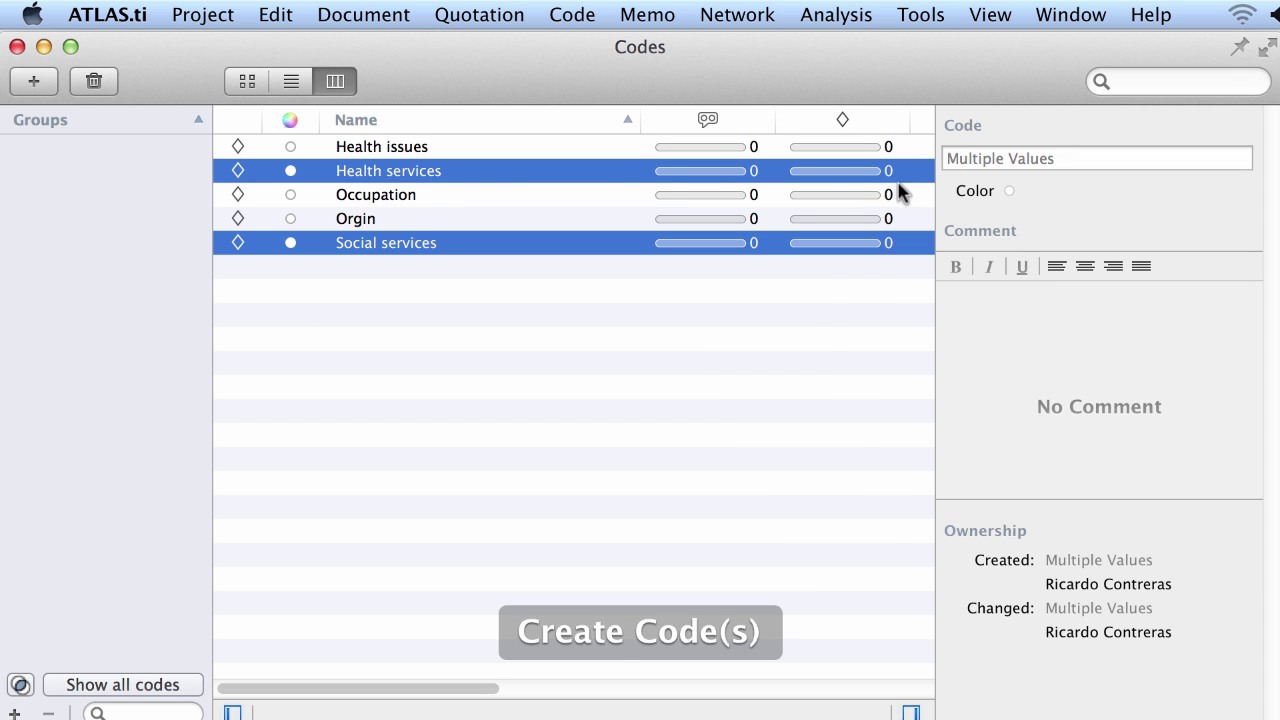
Give the Health services code the comment 'Definition of your codes'
click(340, 172)
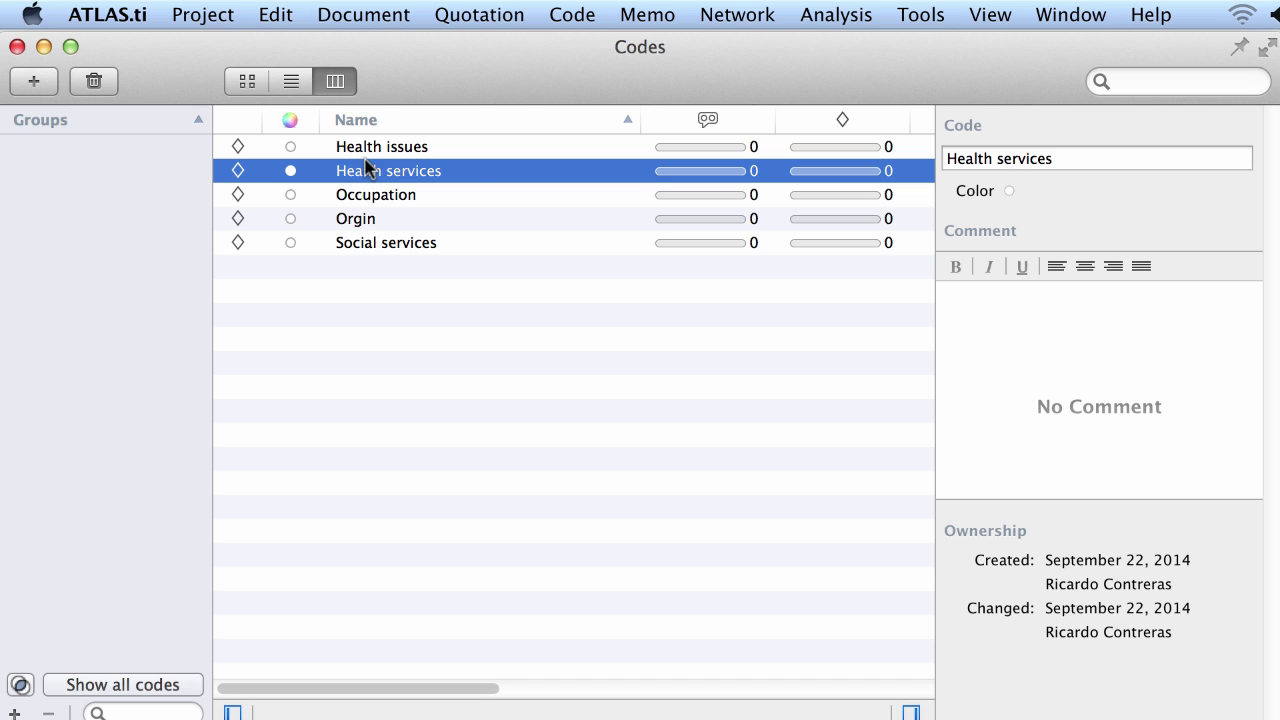
click(960, 292)
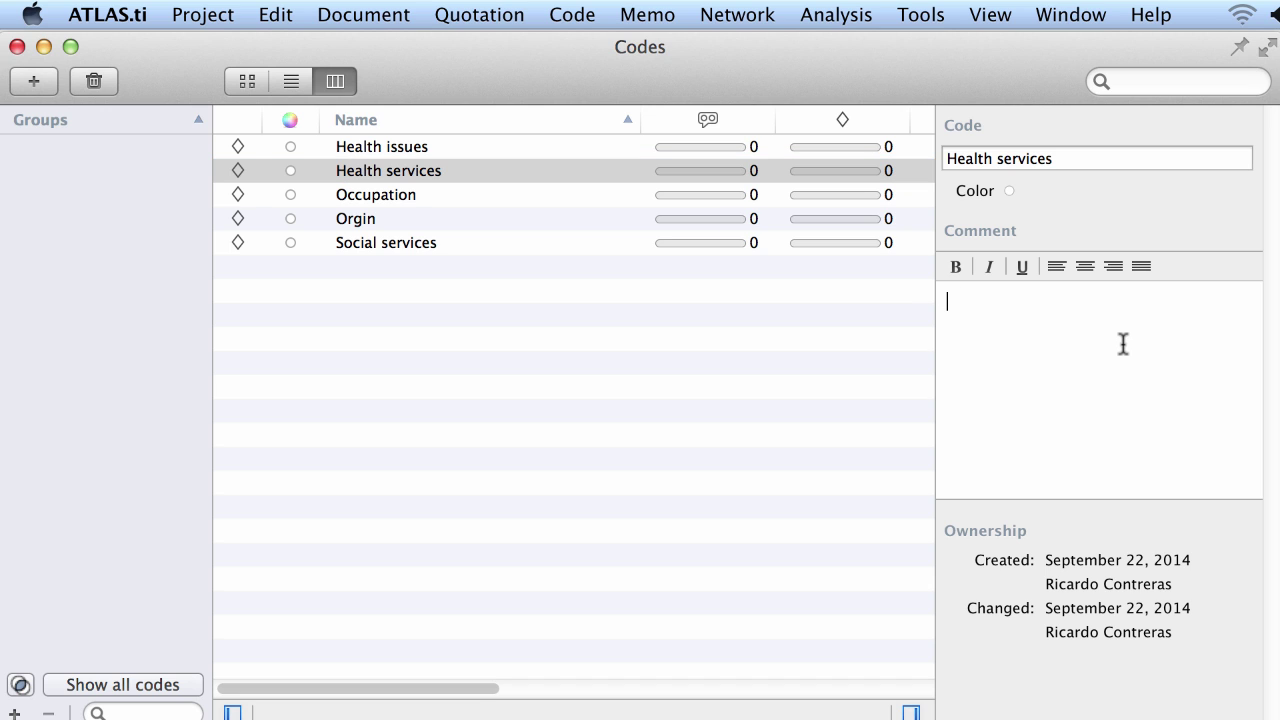
text(Definitio)
key(BackSpace)
text(on of )
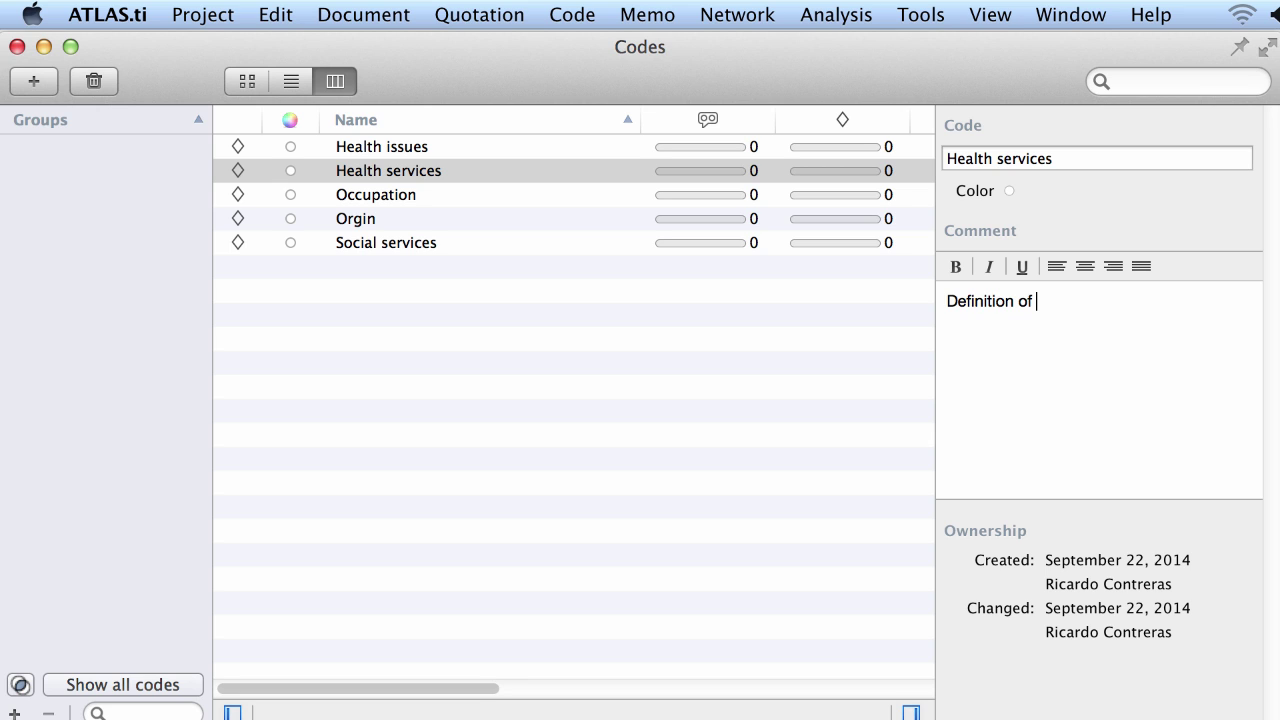
text(your codes)
key(Return)
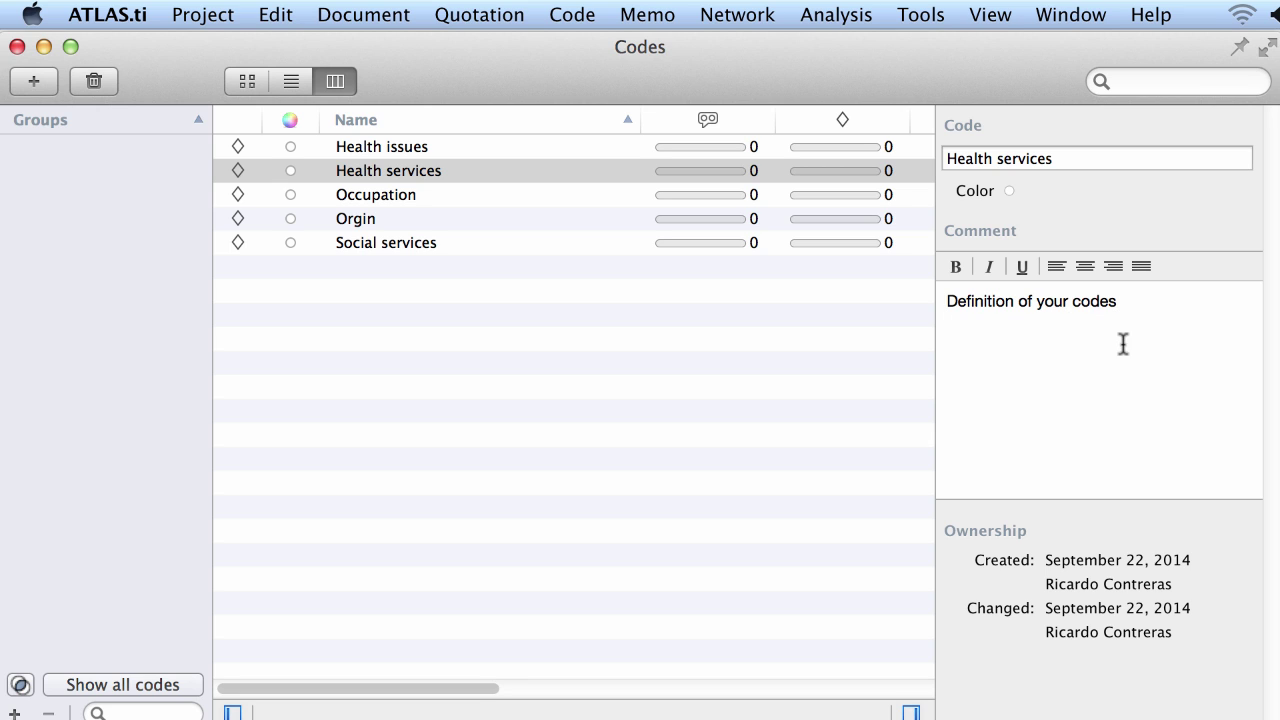
super+click(422, 244)
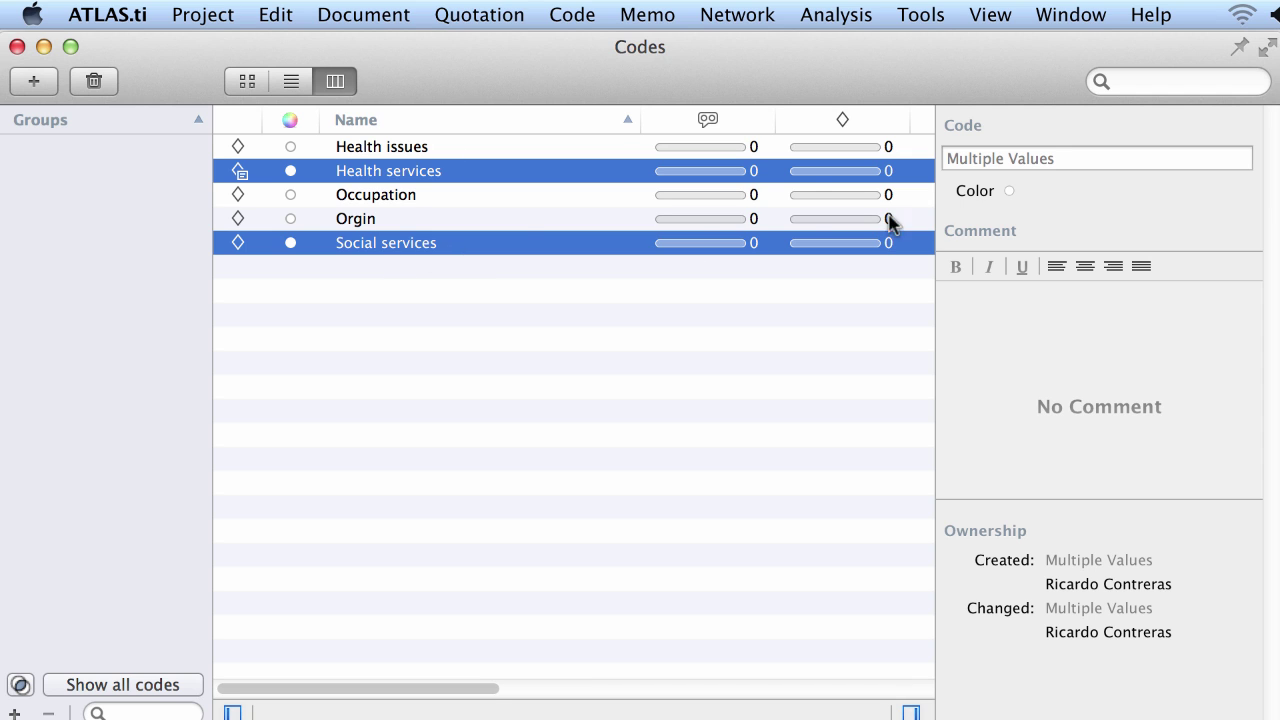
Color both service codes purple and Health issues, Occupation and Orgin light blue, then close the manager
click(1006, 193)
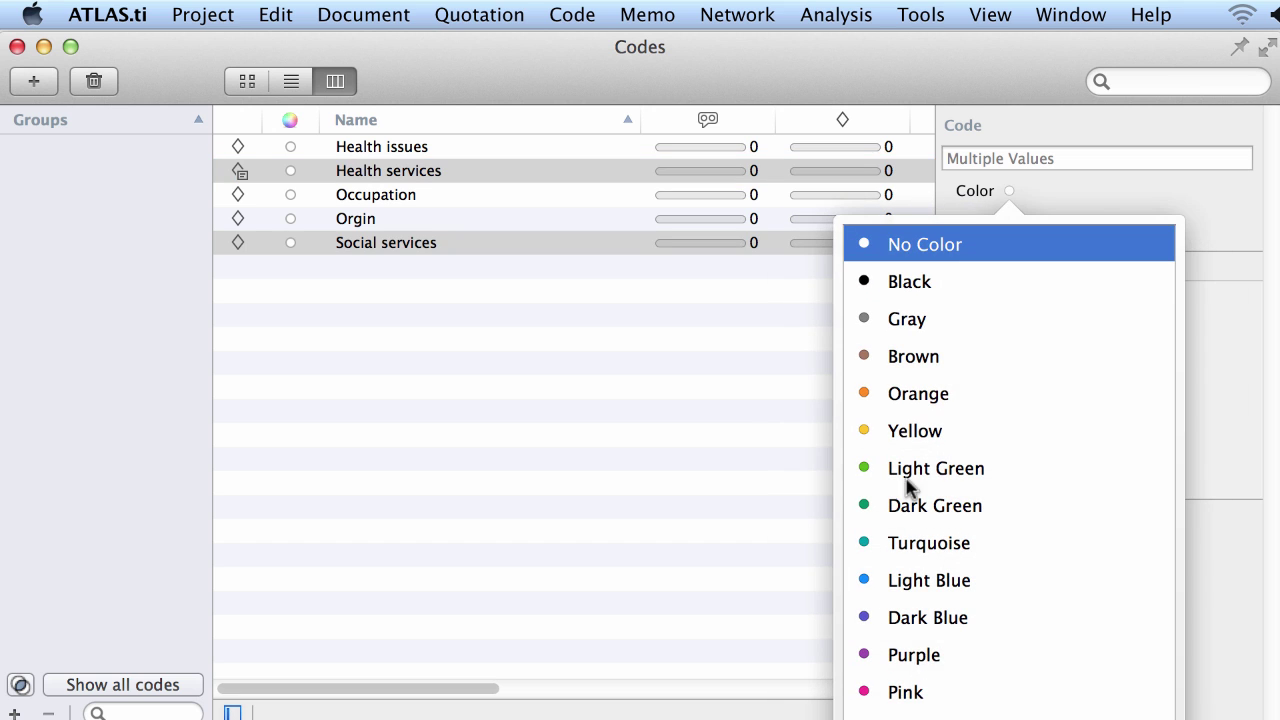
click(908, 658)
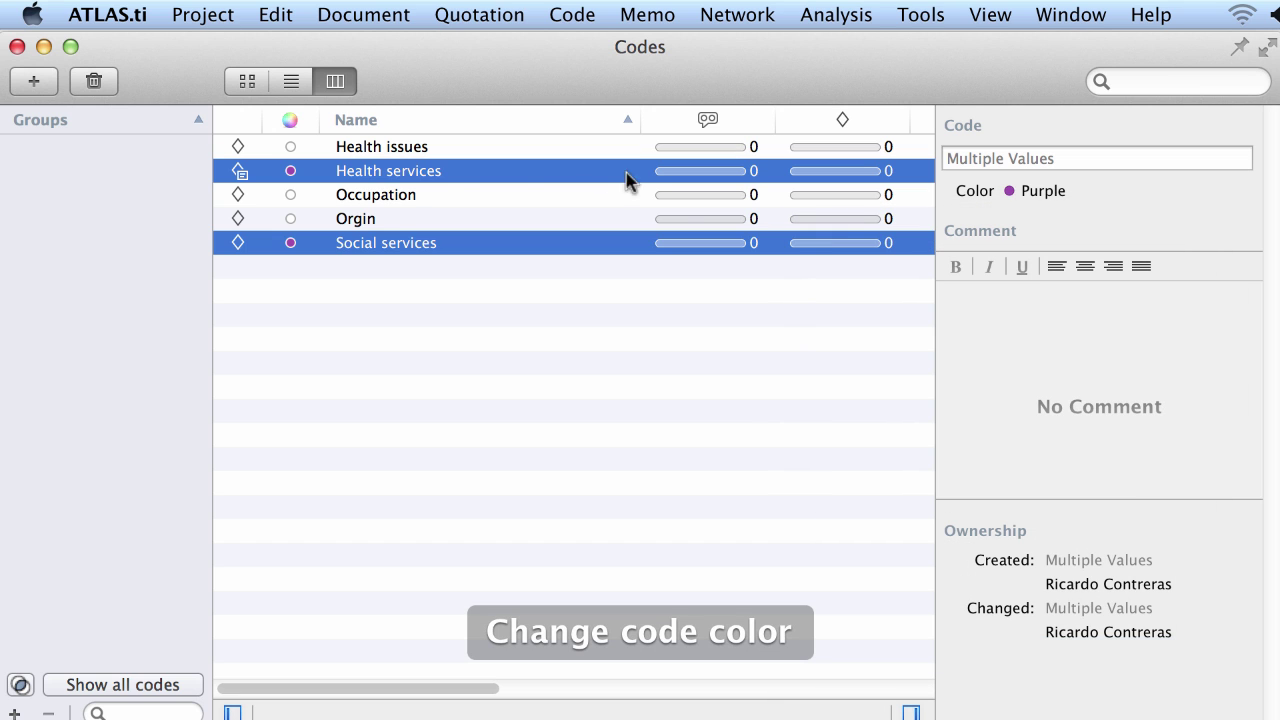
click(414, 149)
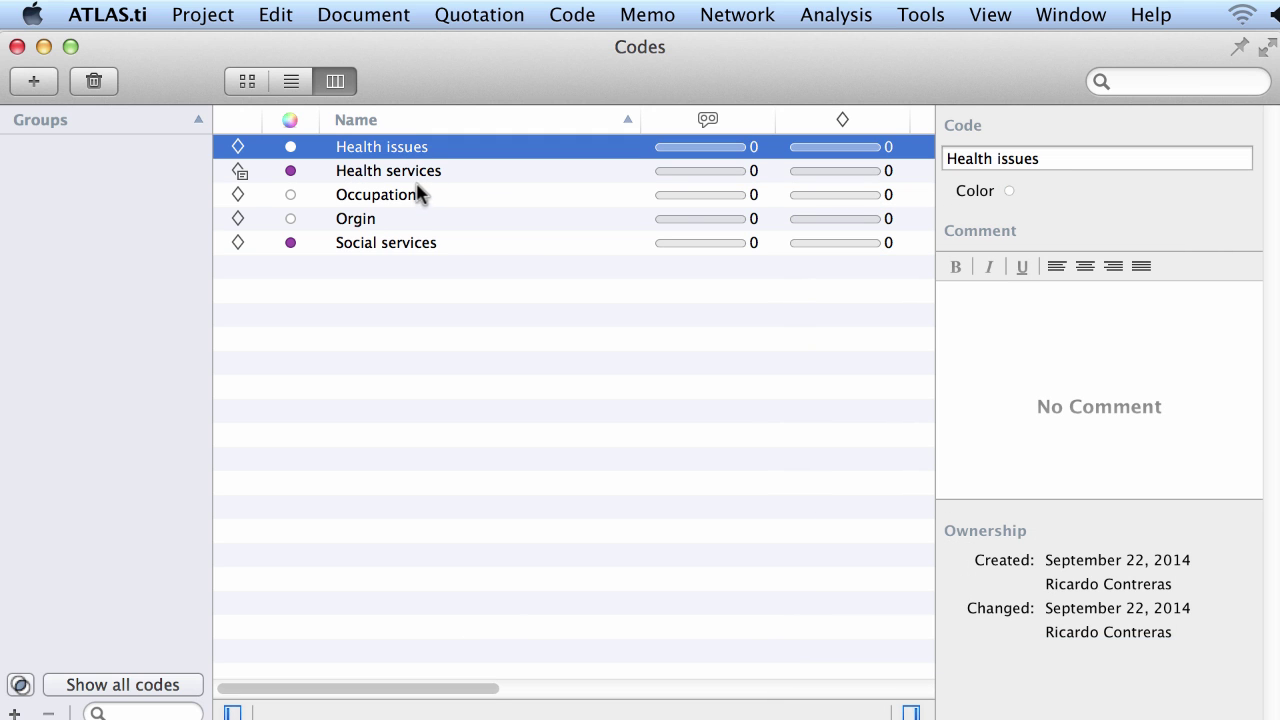
super+click(401, 195)
super+click(396, 219)
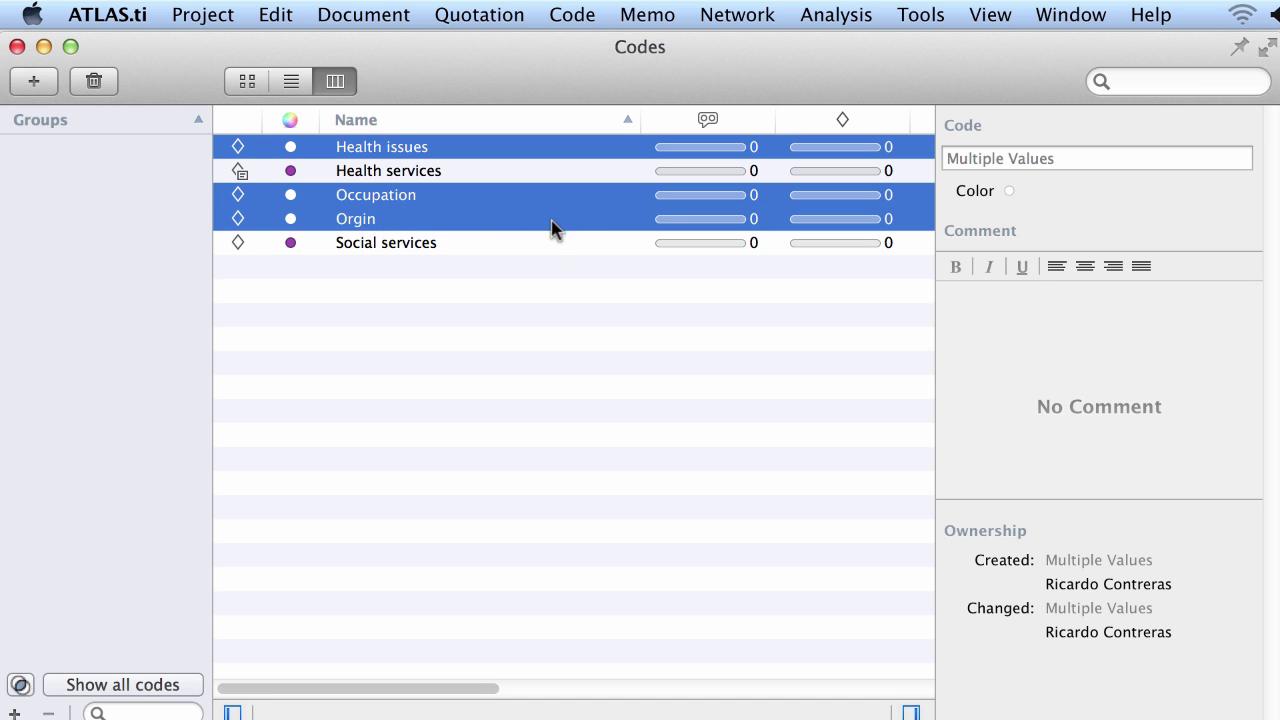
click(1008, 190)
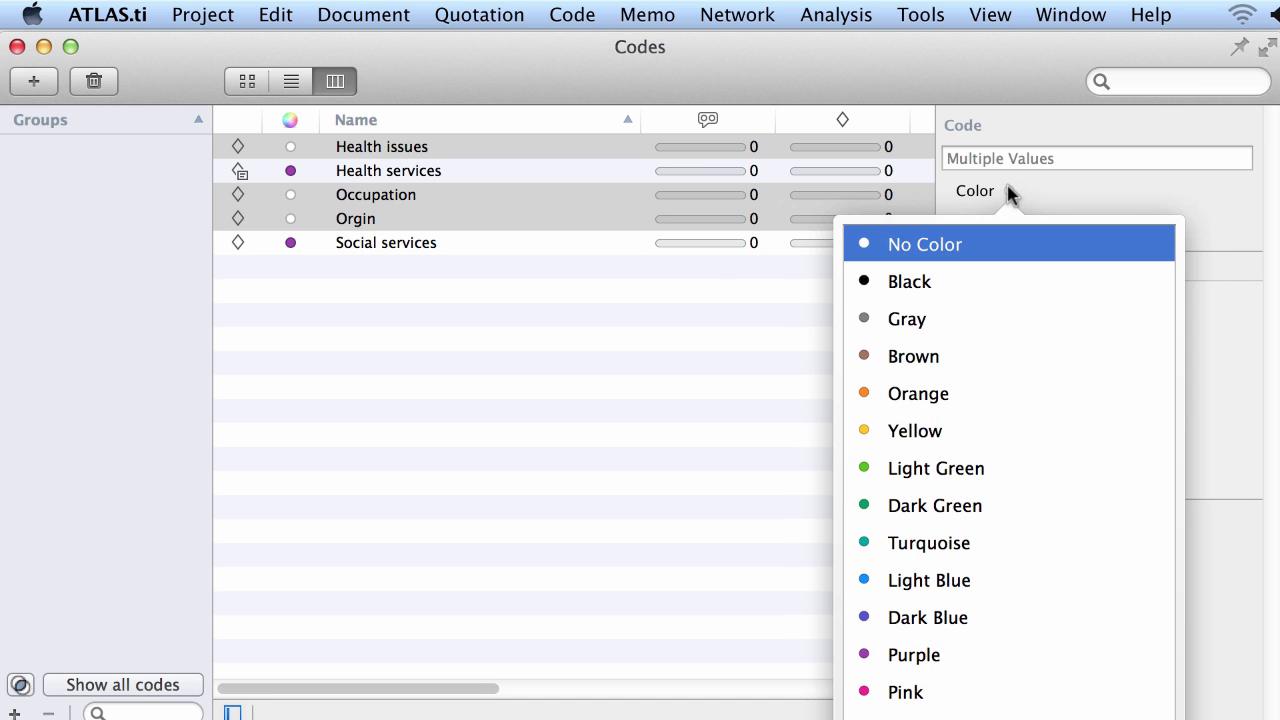
click(880, 582)
click(878, 581)
click(588, 470)
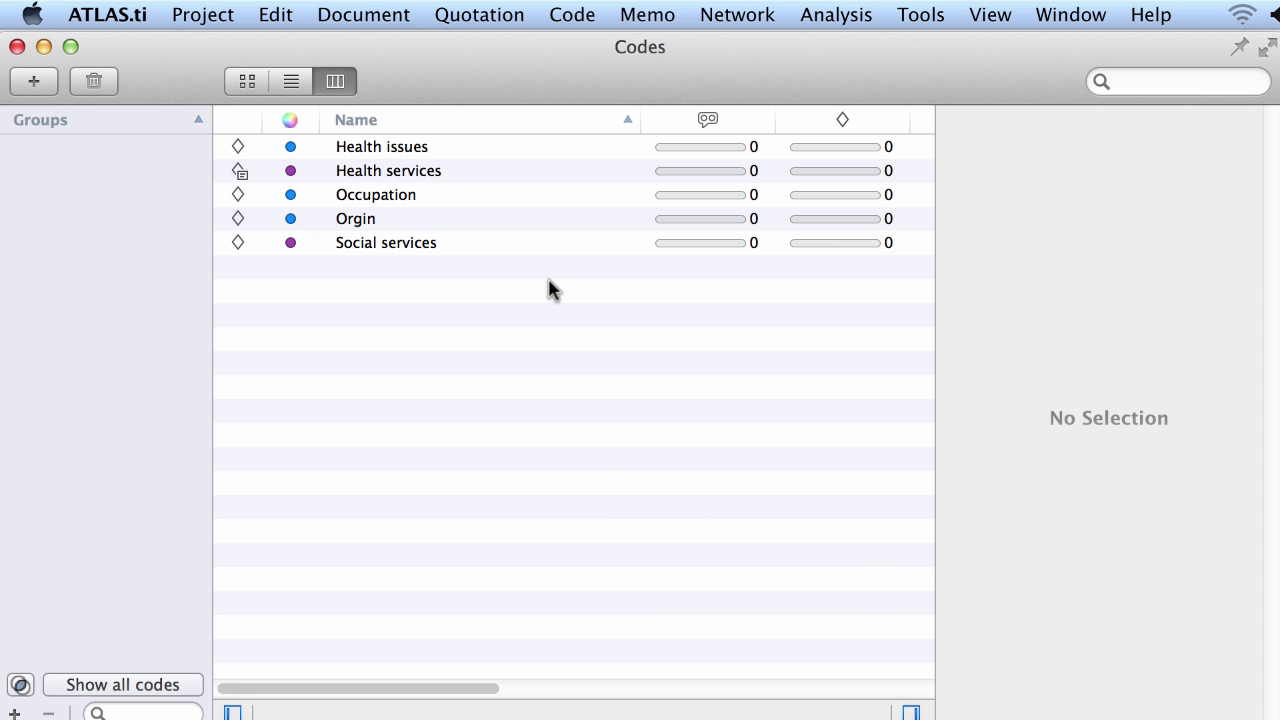
click(17, 47)
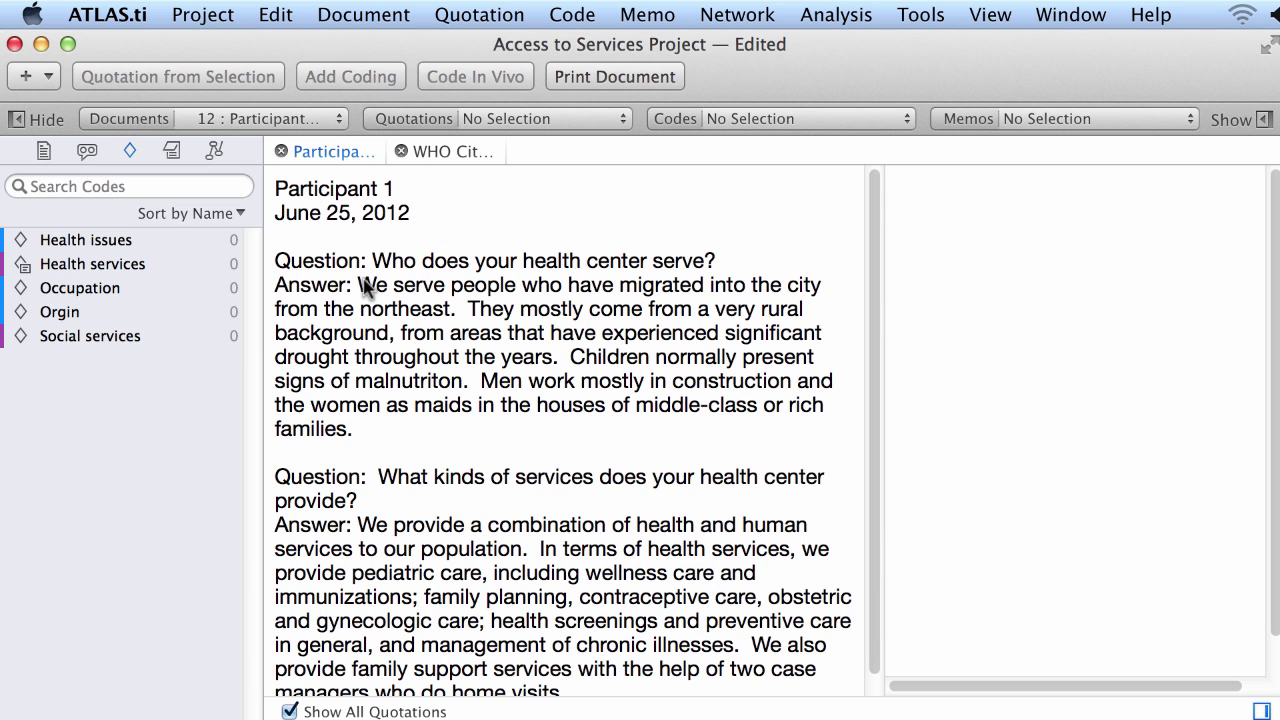
Code the first answer passage, 'We serve people… throughout the years.', with Orgin
drag(362, 284, 560, 358)
drag(70, 311, 487, 311)
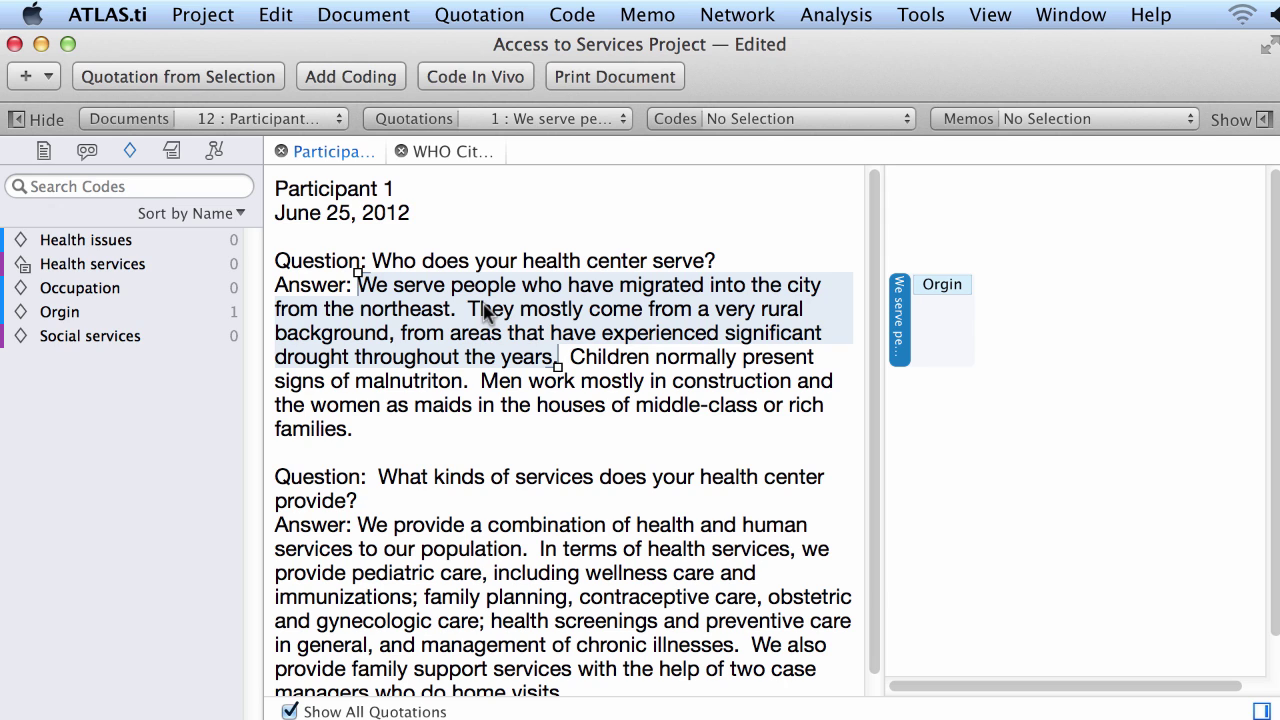
Add a new code, Rural, to the first answer quotation
right_click(487, 312)
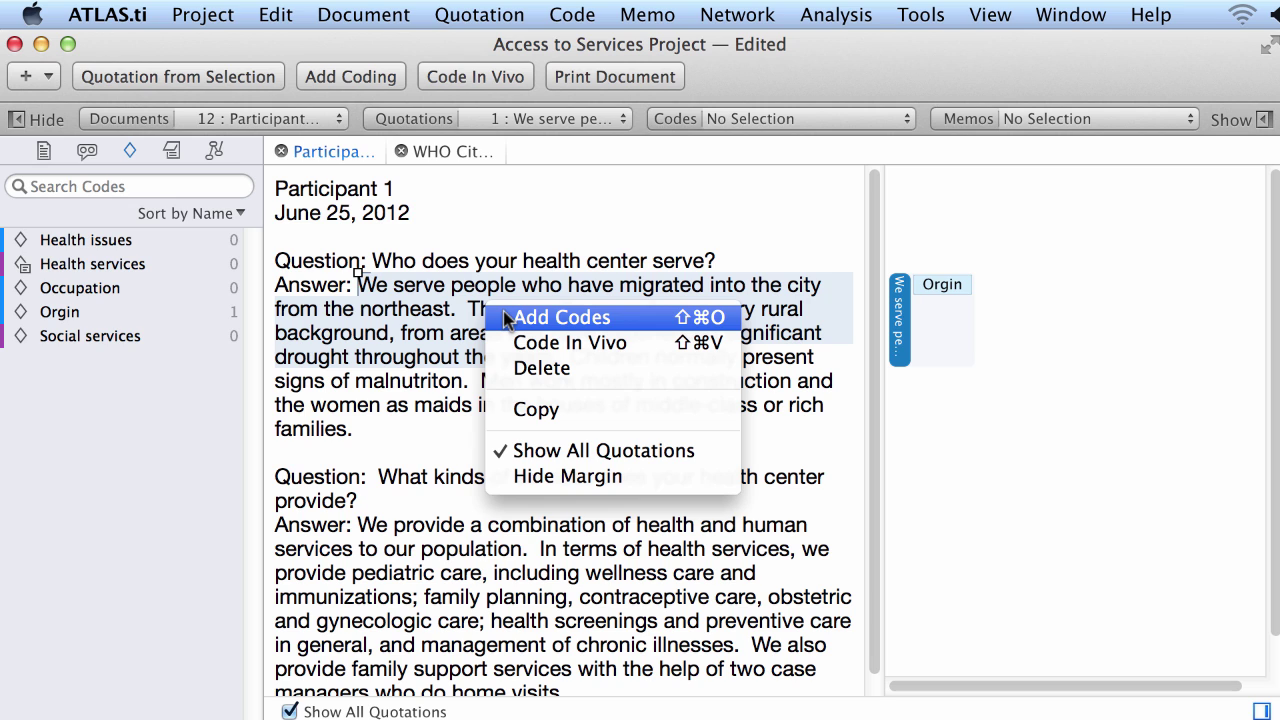
click(506, 318)
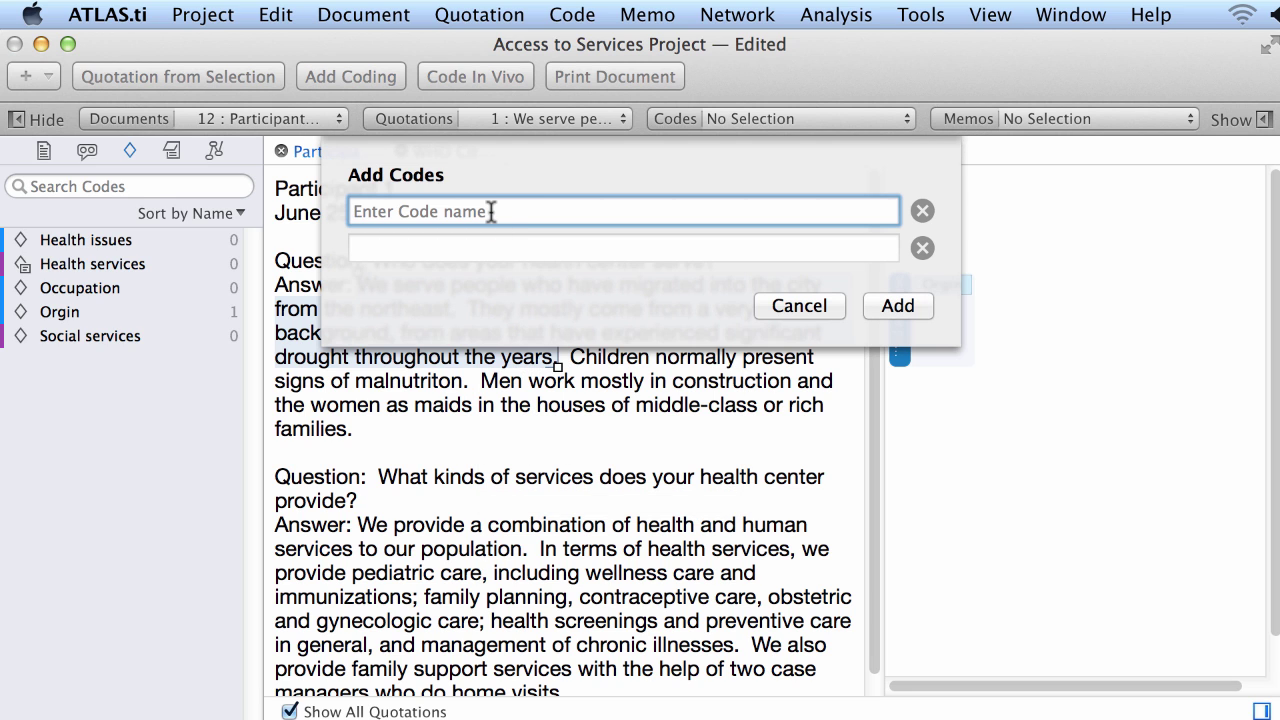
text(Rural)
key(Return)
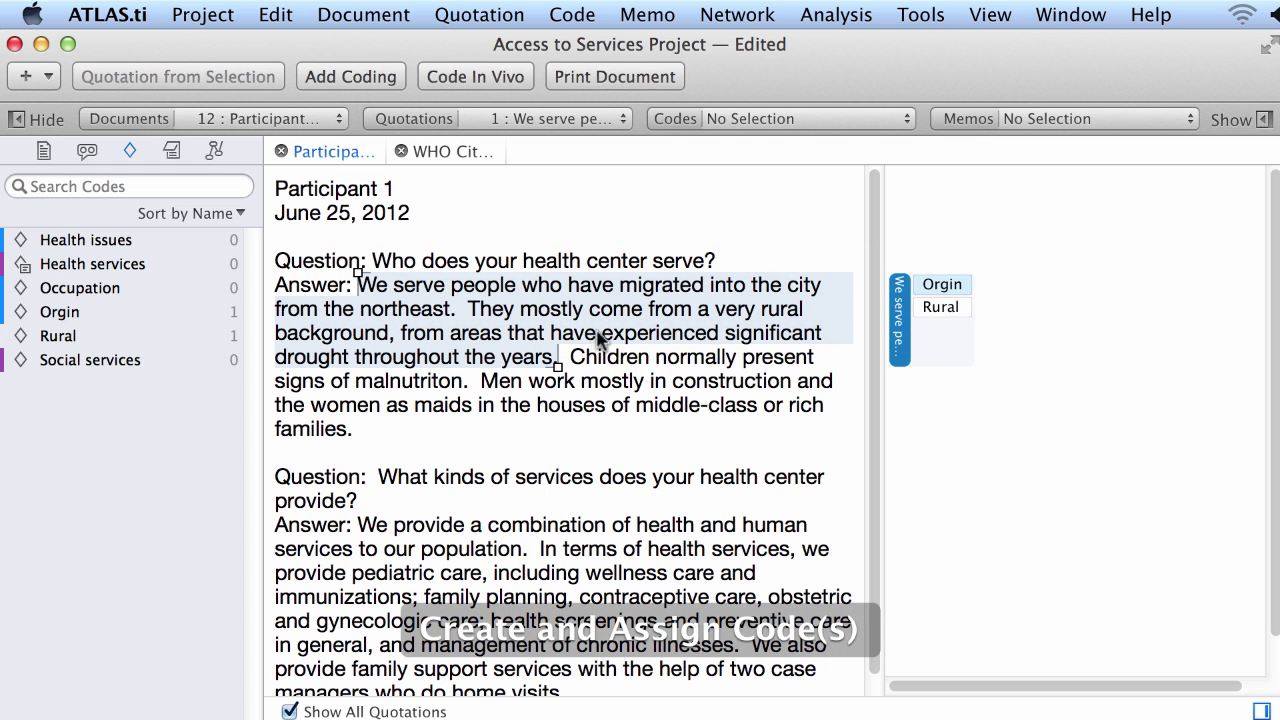
click(584, 362)
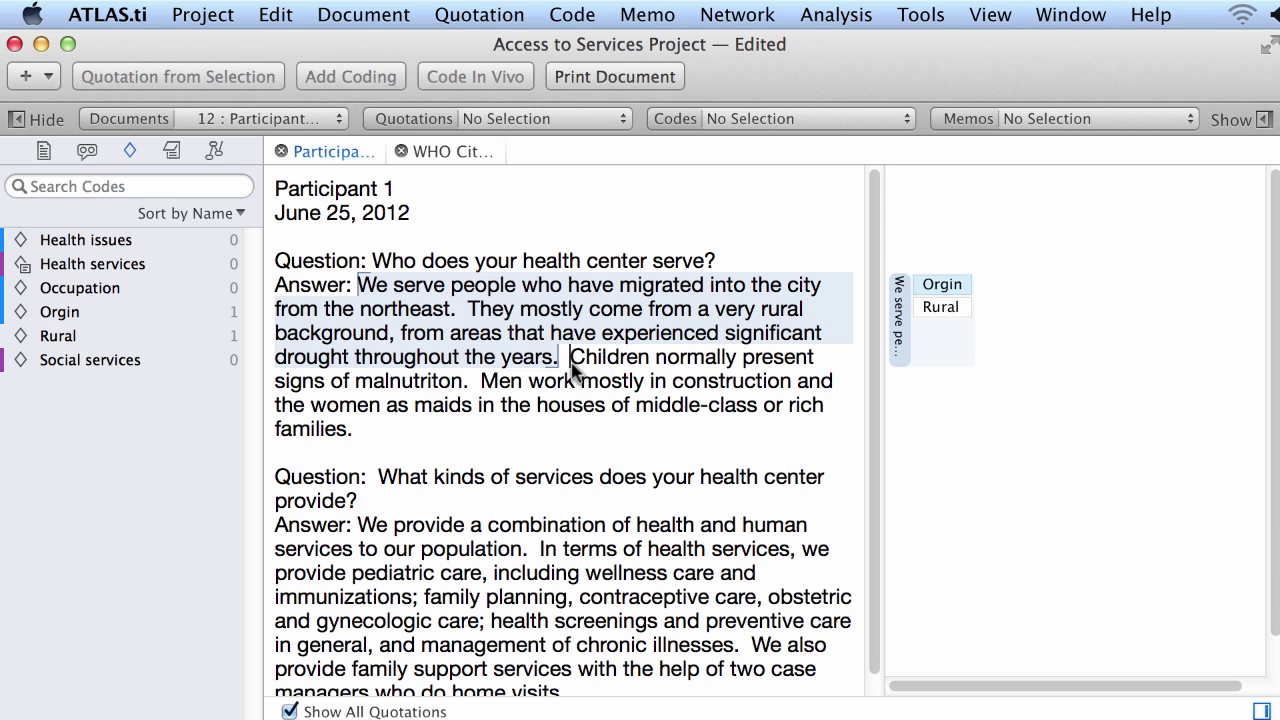
Code the sentence 'Children normally present signs of malnutrition.' with Health issues
drag(571, 358, 473, 383)
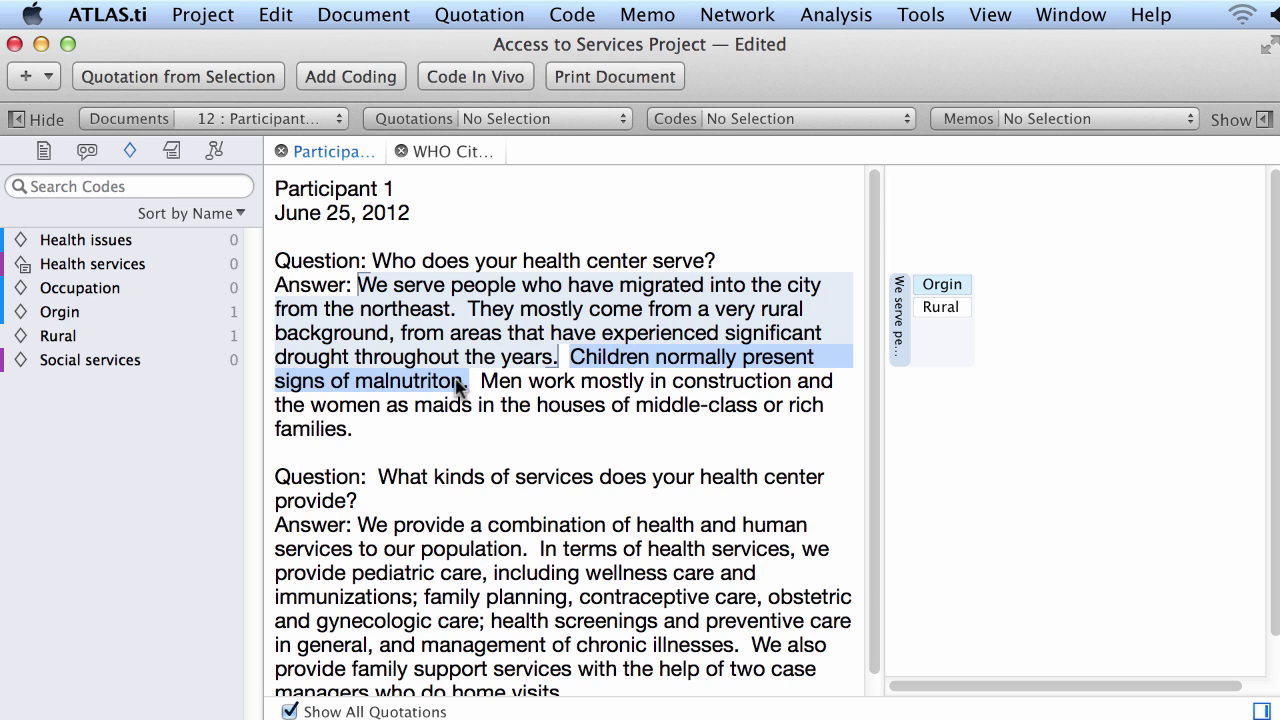
right_click(432, 386)
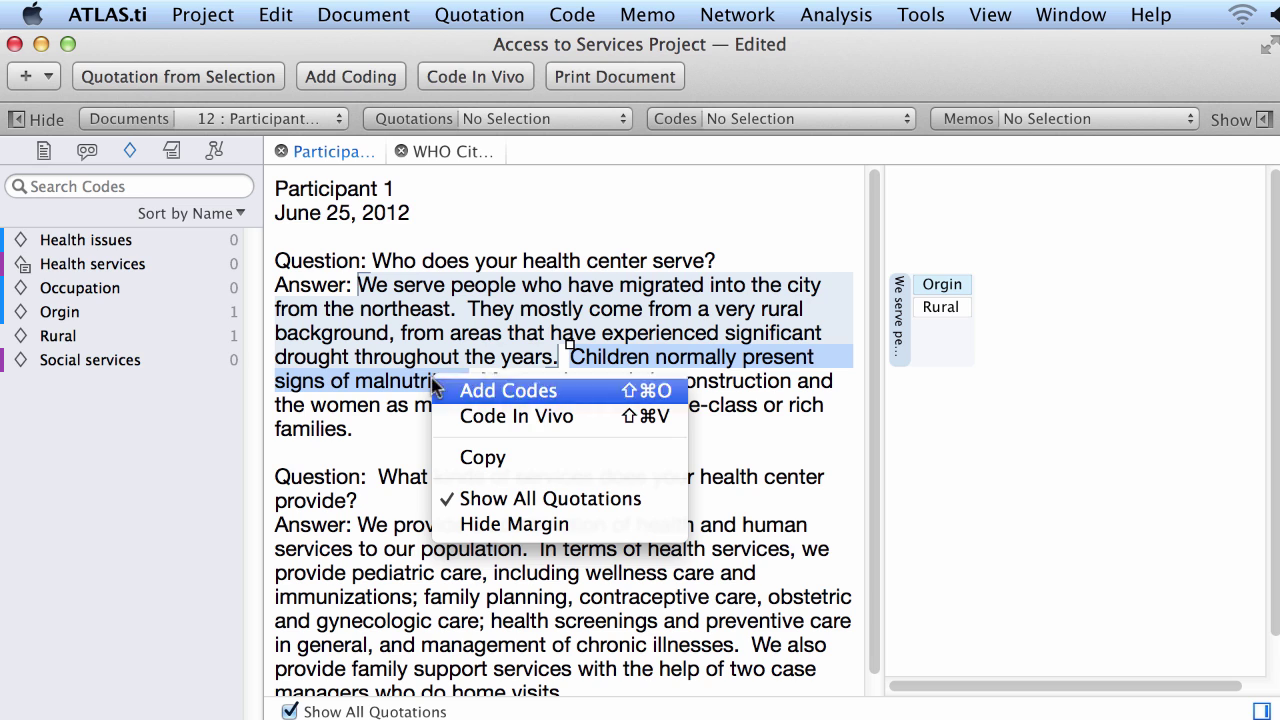
click(108, 288)
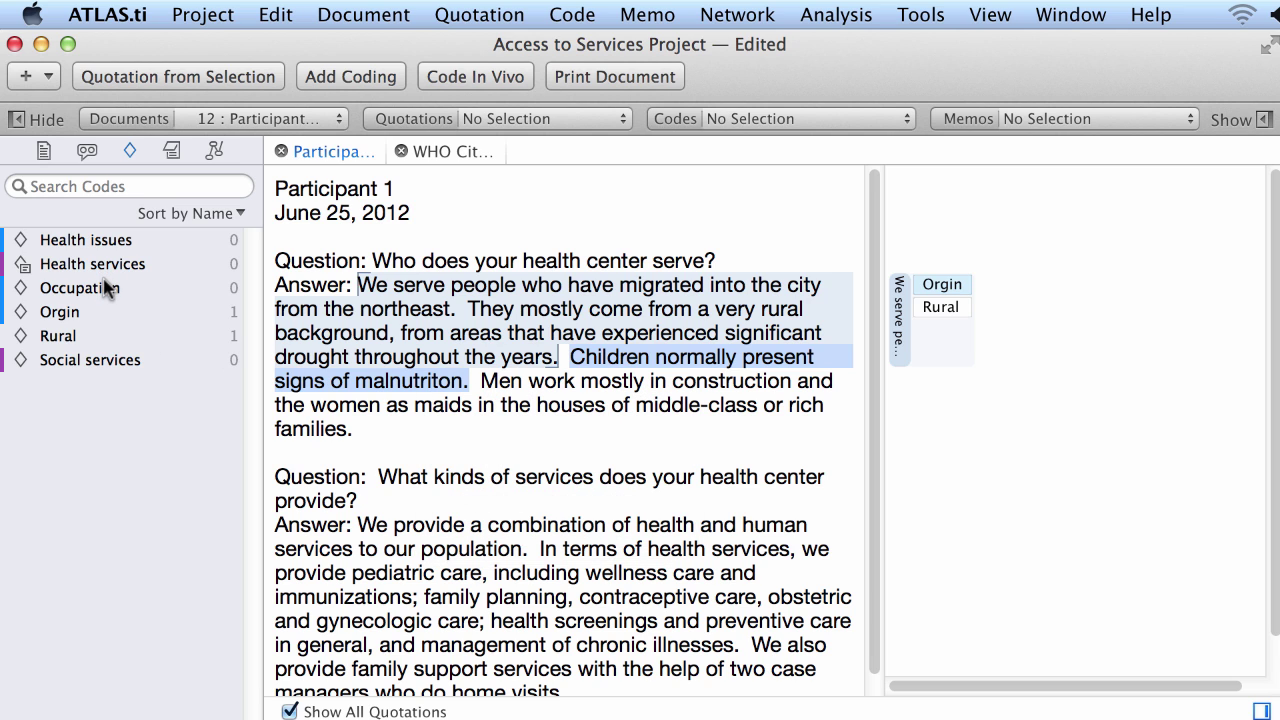
drag(103, 245, 680, 365)
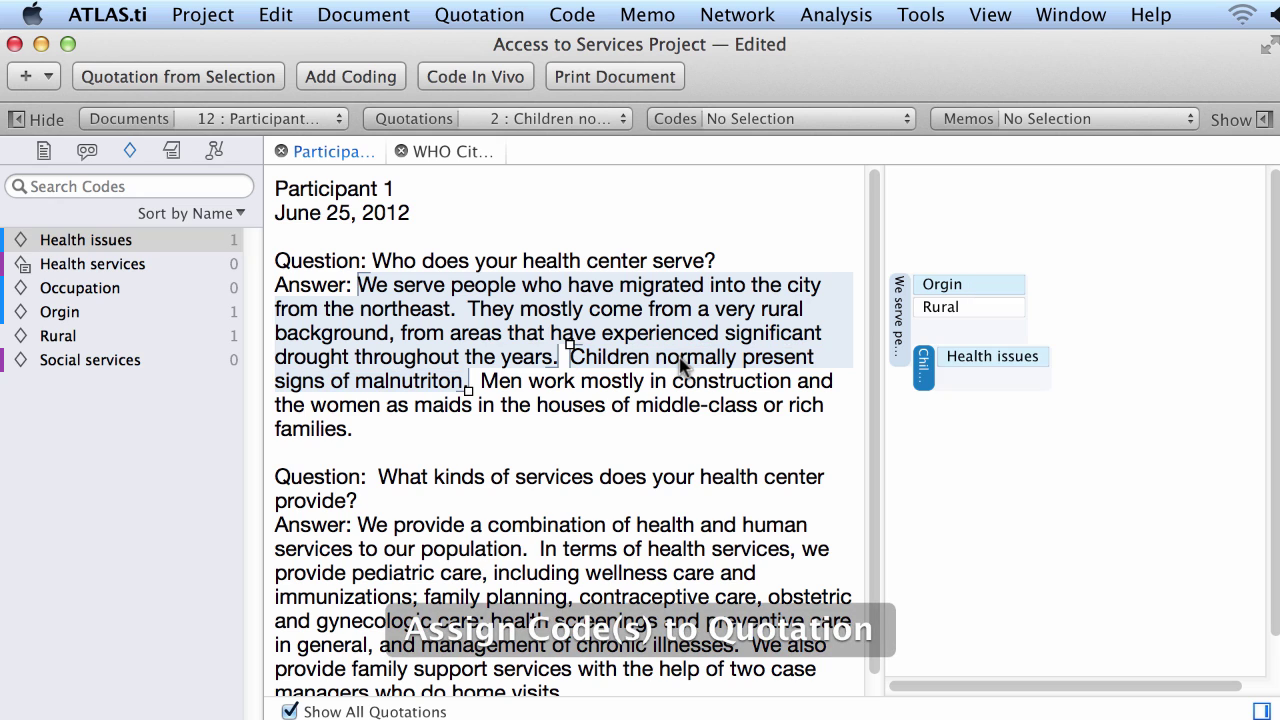
click(485, 381)
drag(484, 380, 365, 432)
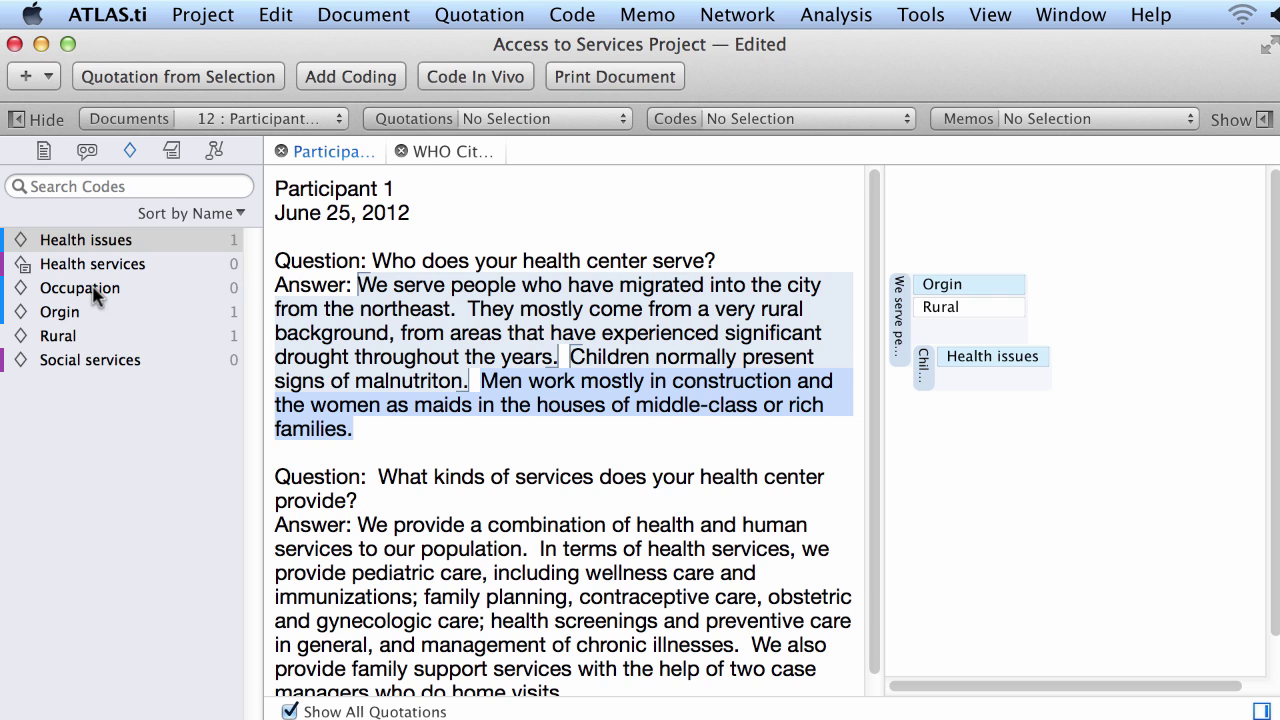
Code the men-in-construction passage with Occupation plus new codes Construction and Domestic work
drag(95, 288, 622, 396)
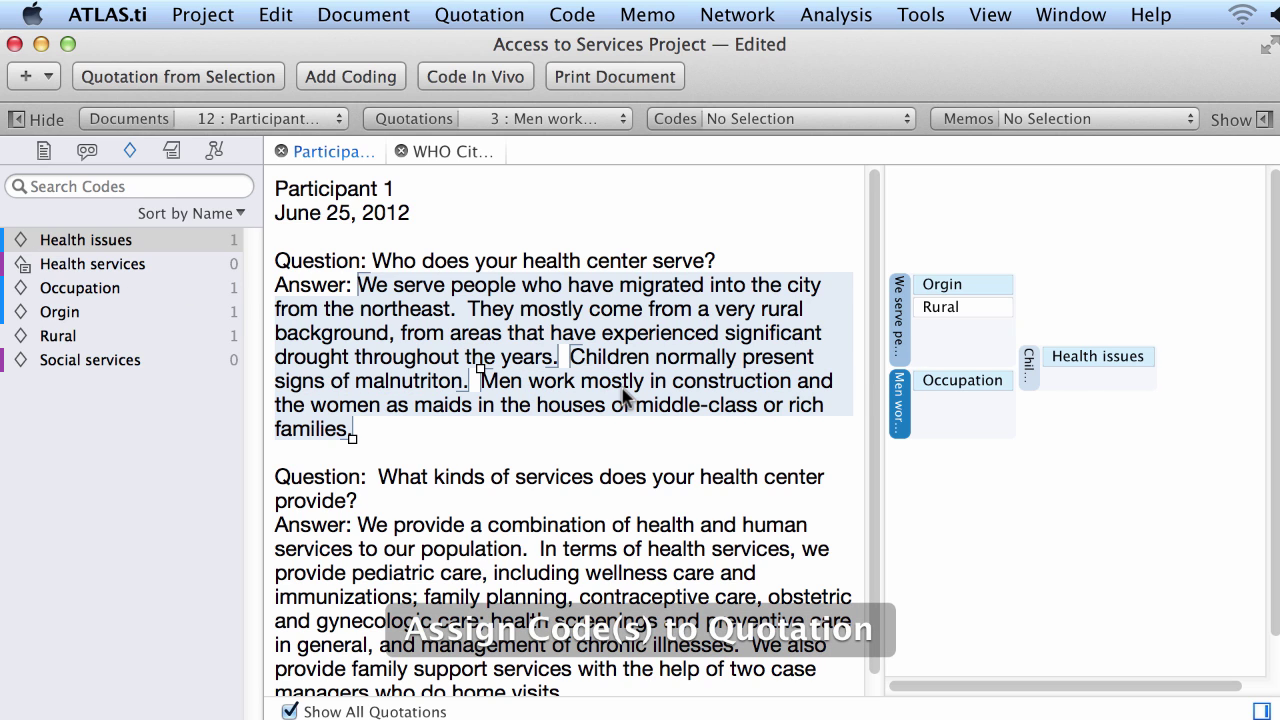
right_click(625, 397)
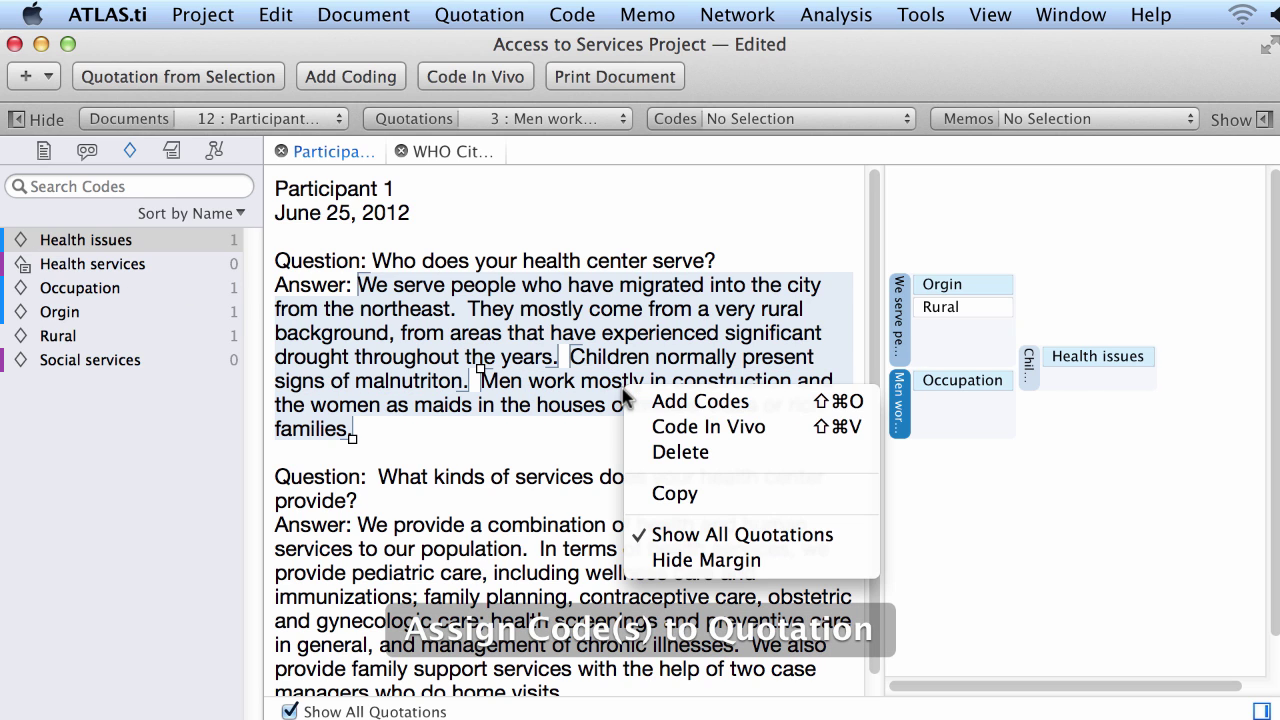
click(700, 402)
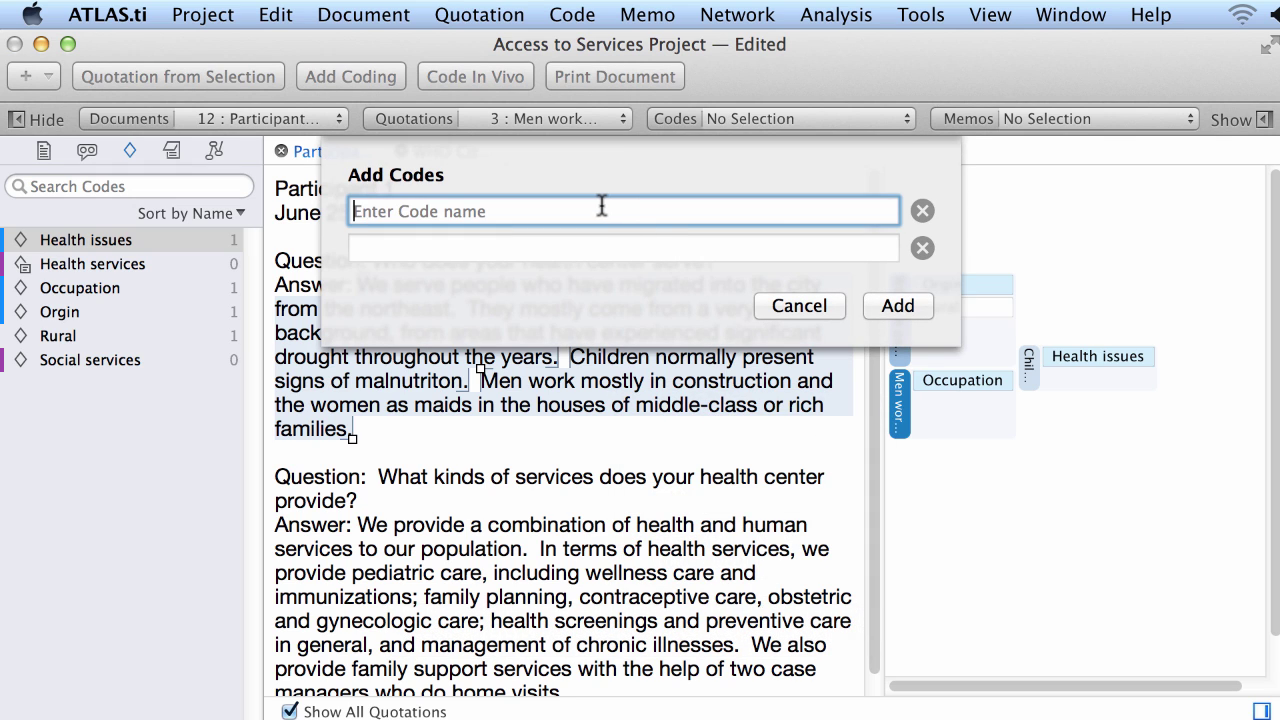
text(Construction)
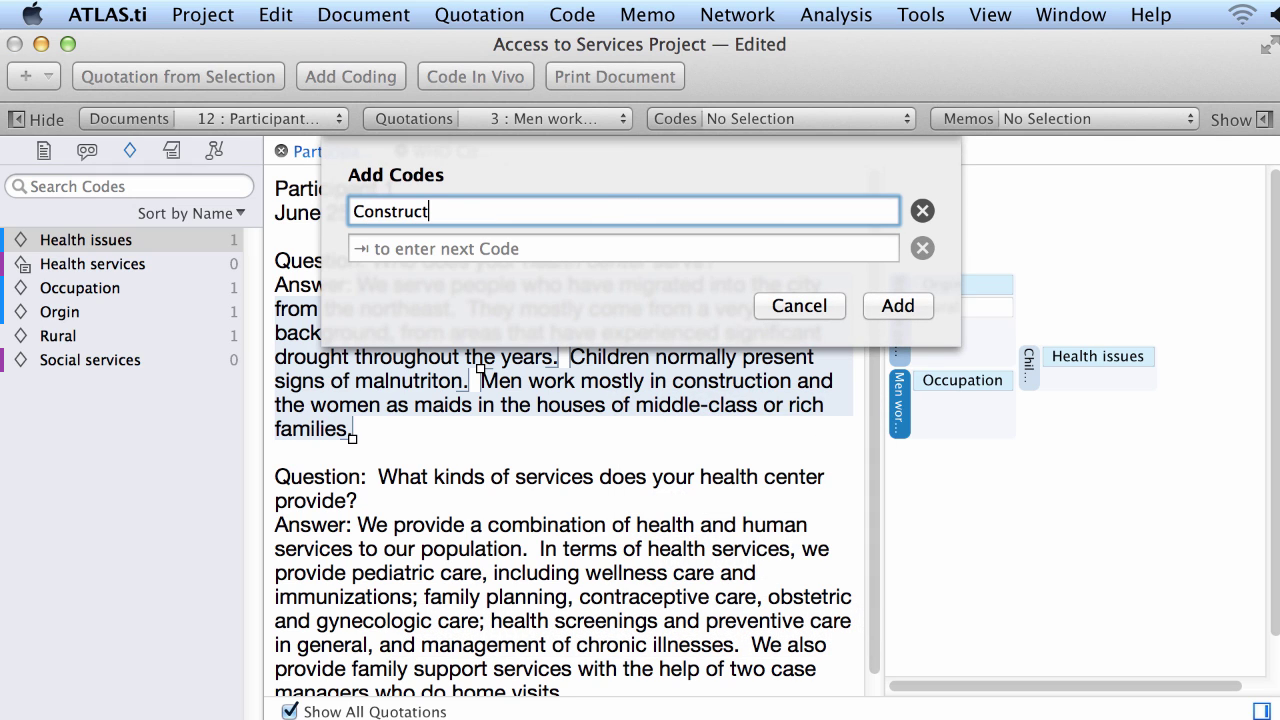
key(Return)
text(Dom)
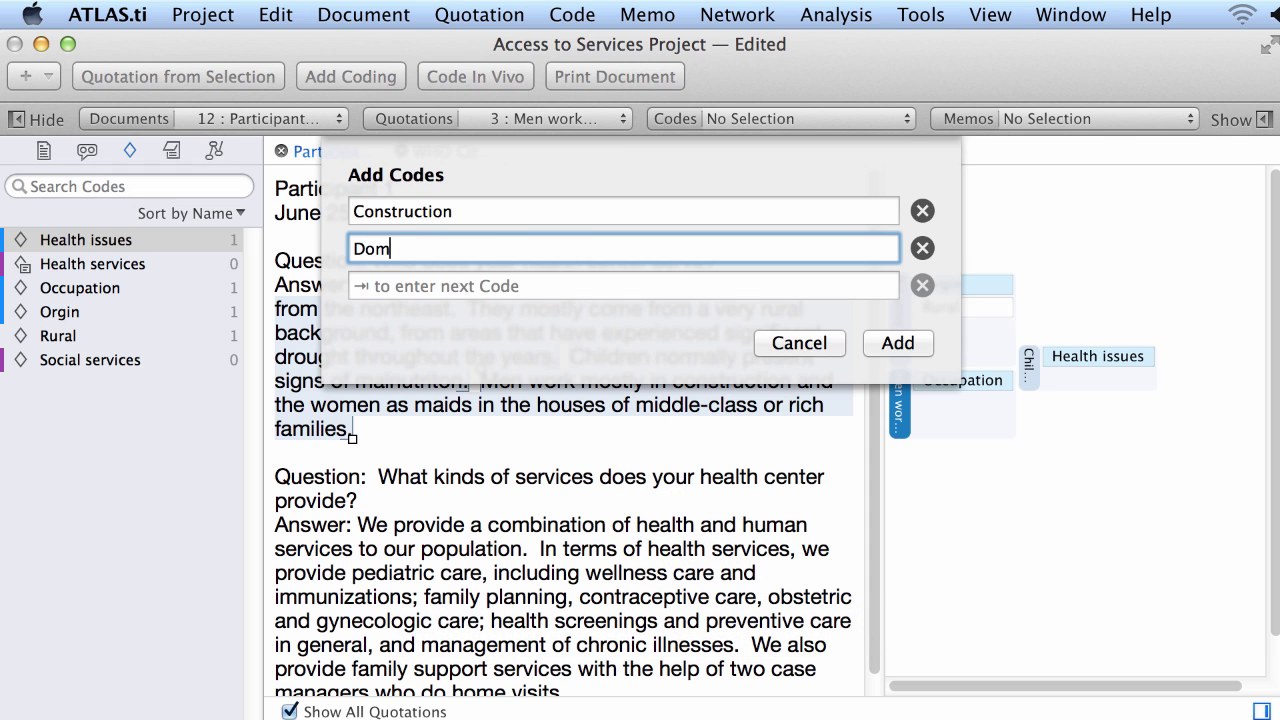
text(estic work)
key(Return)
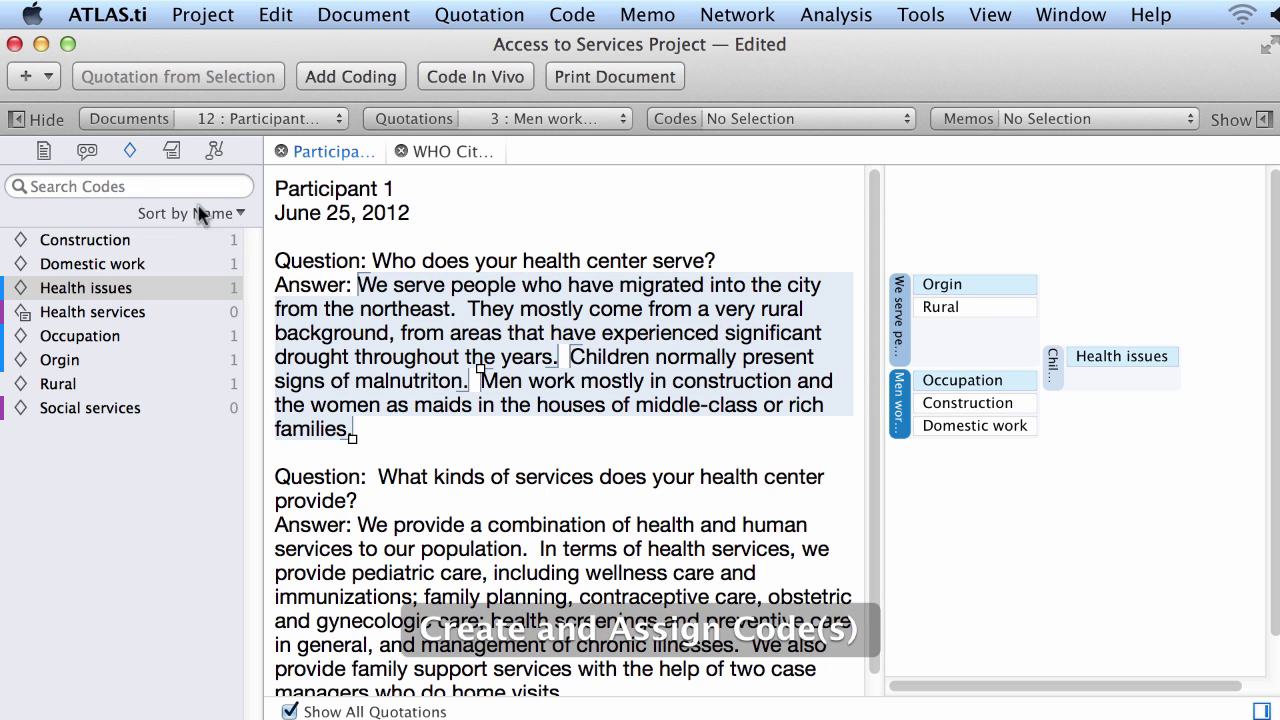
In the WHO City Health video, code the first clip Orgin and mark 00:14.077–00:18.571 as a quotation
click(43, 151)
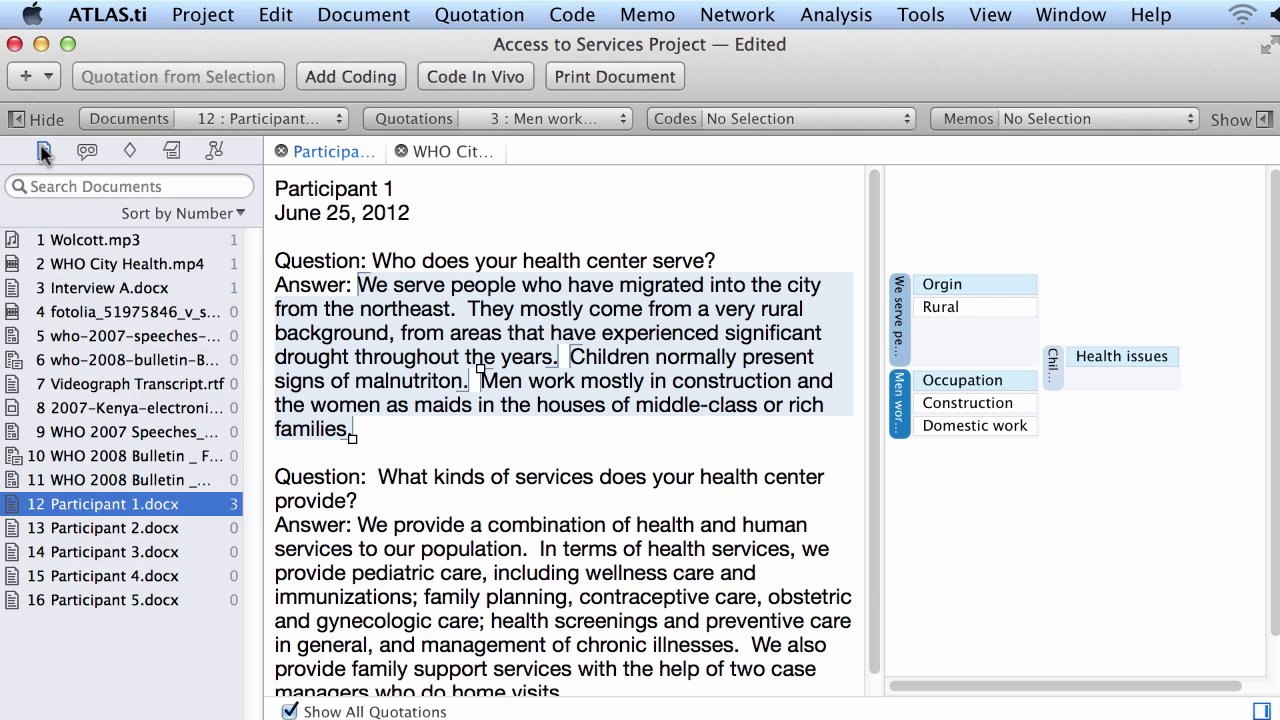
click(430, 151)
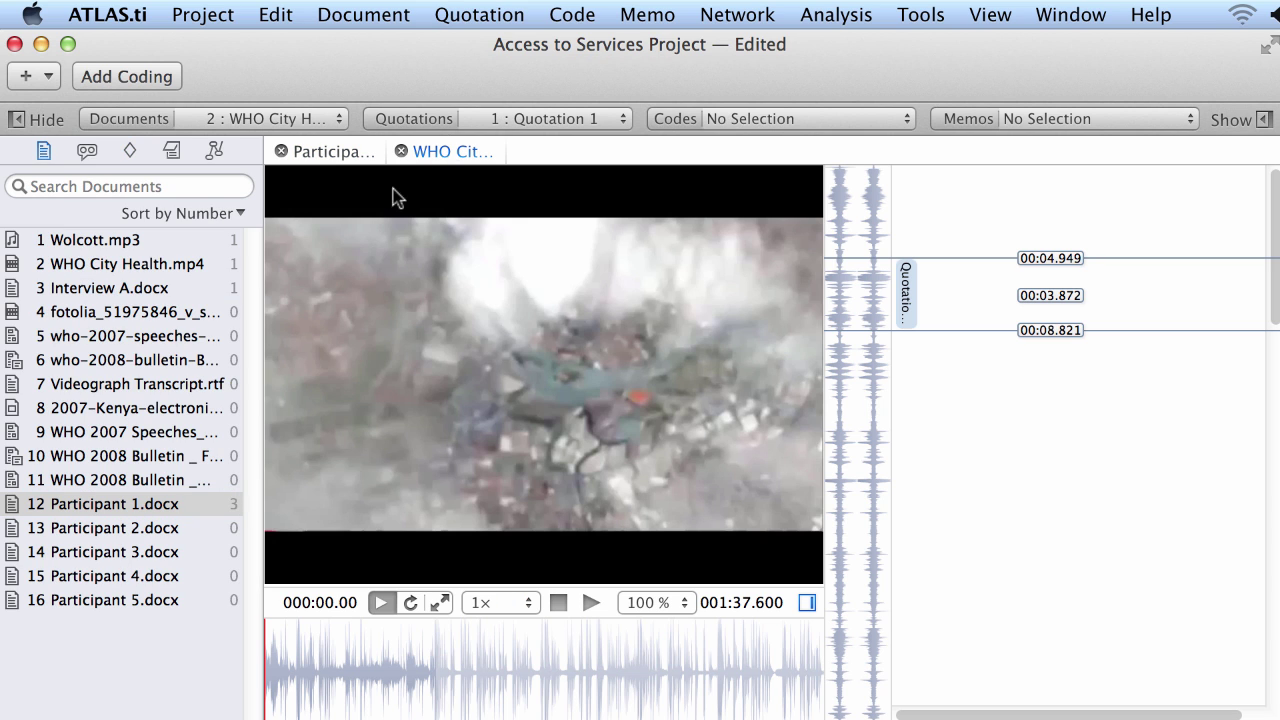
click(916, 305)
click(134, 150)
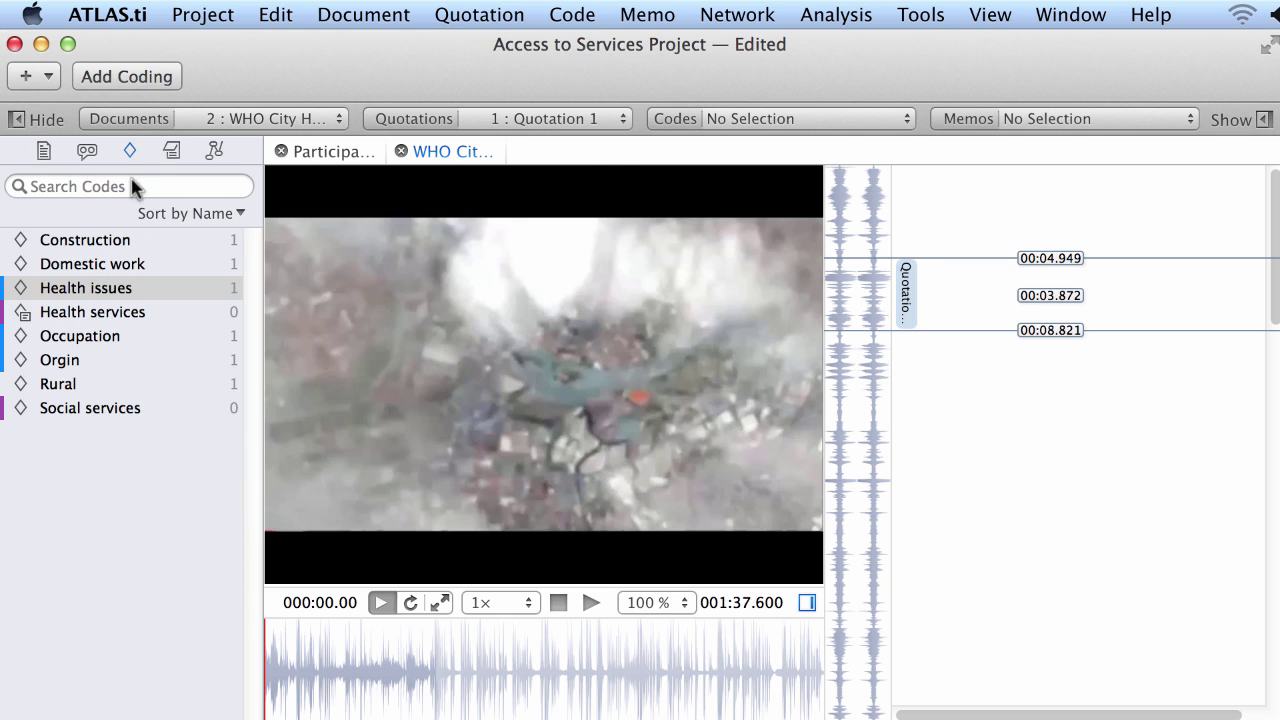
click(52, 360)
drag(22, 366, 910, 296)
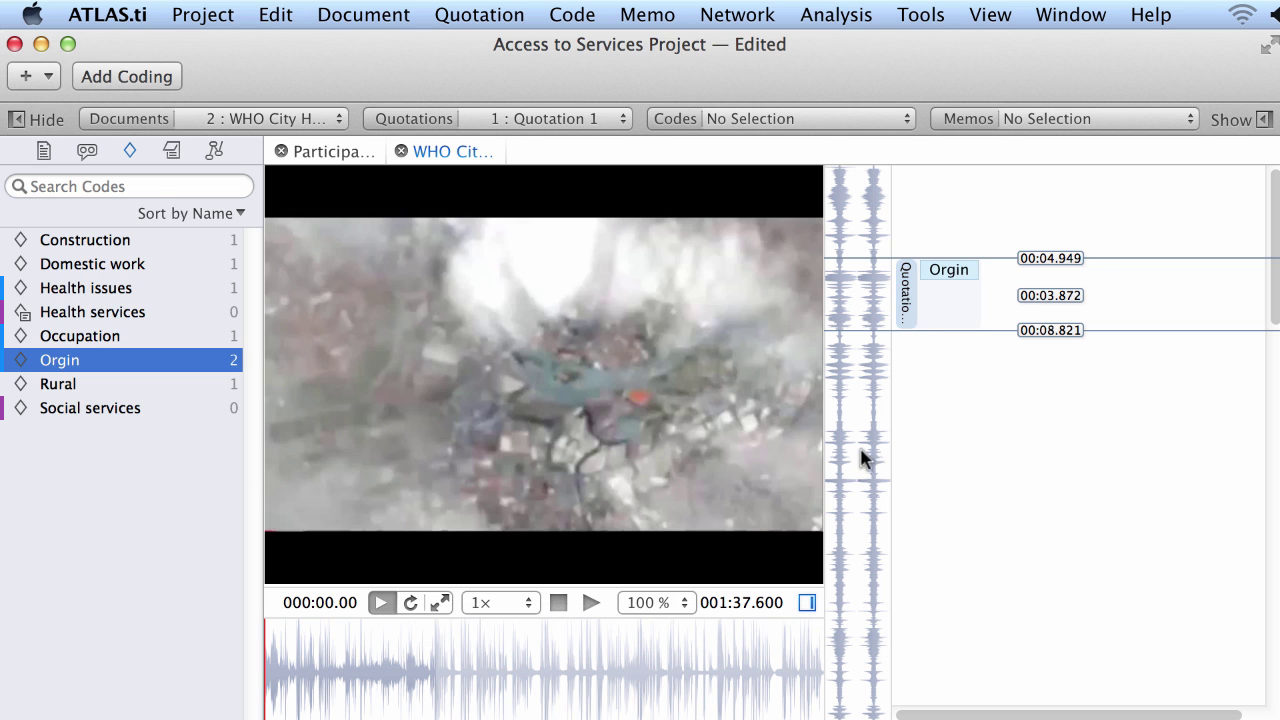
drag(869, 432, 878, 519)
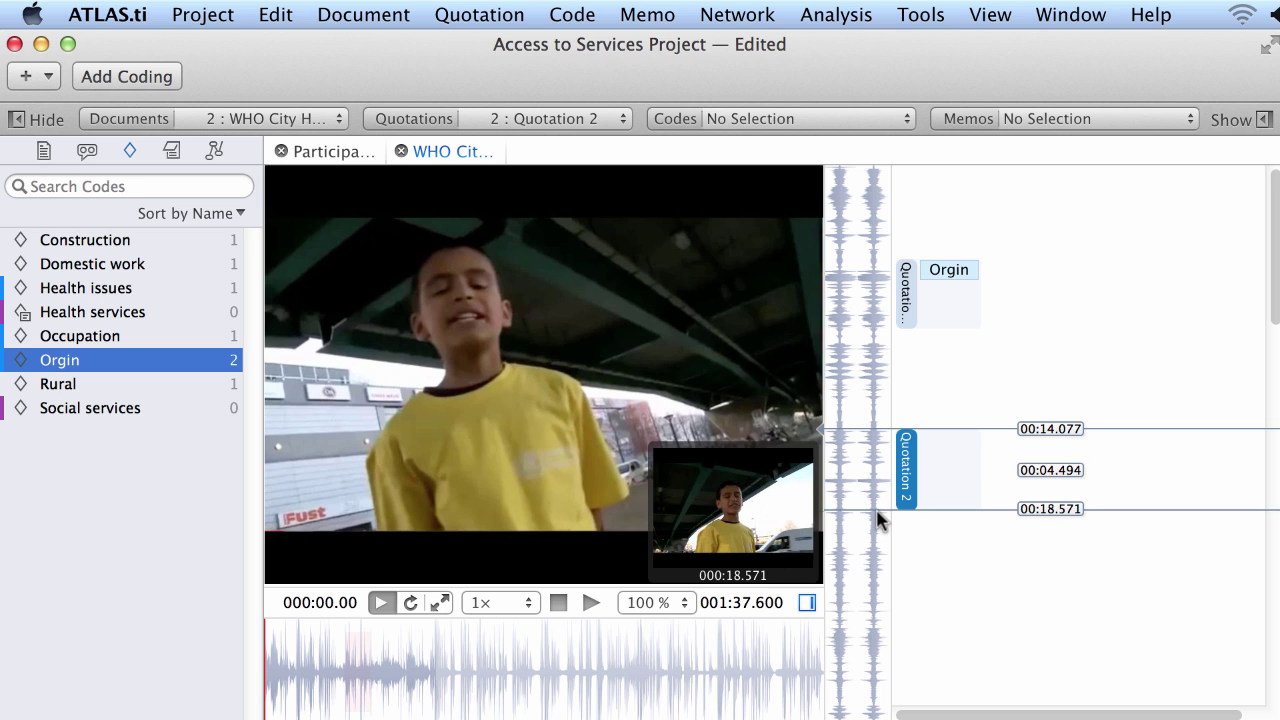
drag(877, 512, 877, 508)
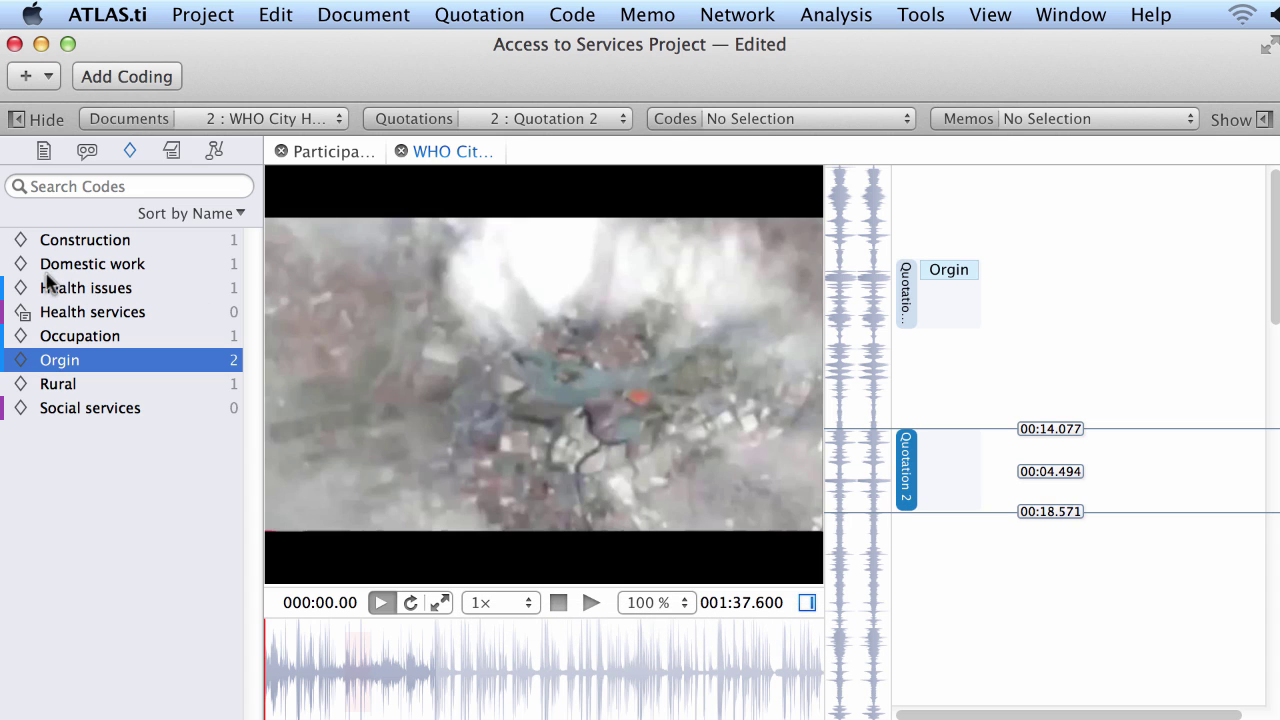
Code the video's Quotation 2 with a new 'Urban health' code, then show the Documents list
right_click(905, 460)
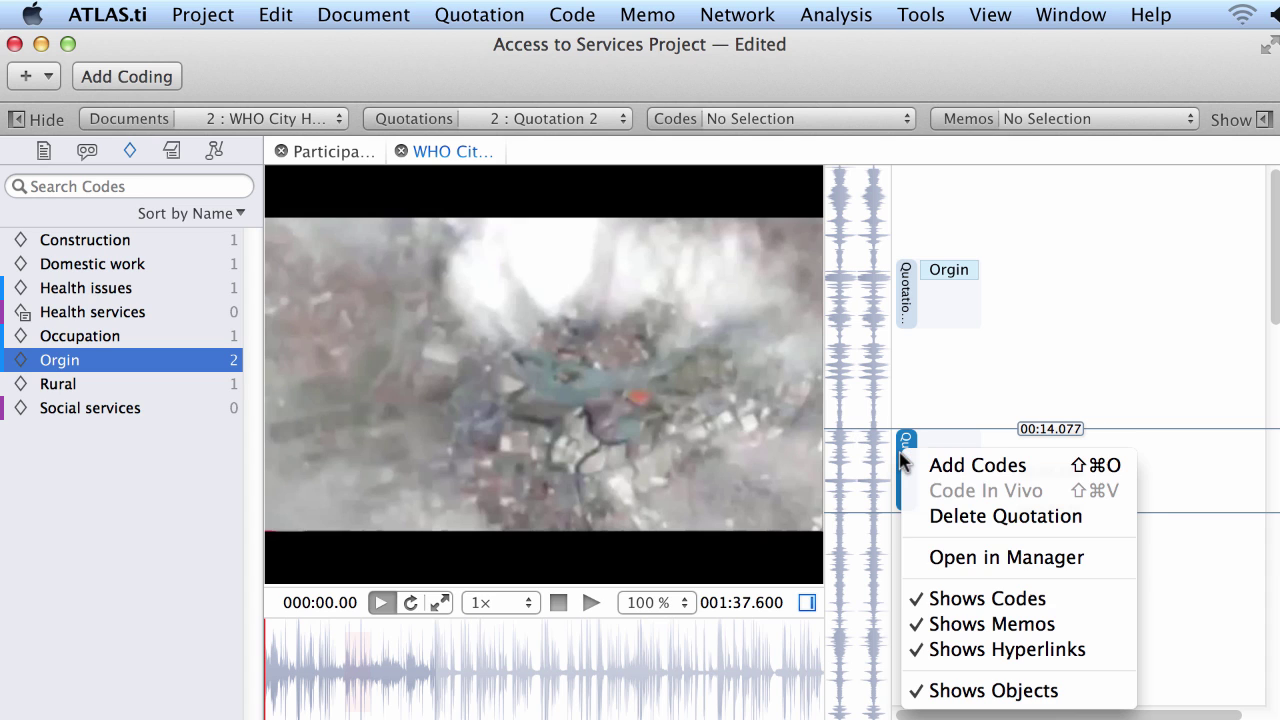
click(908, 466)
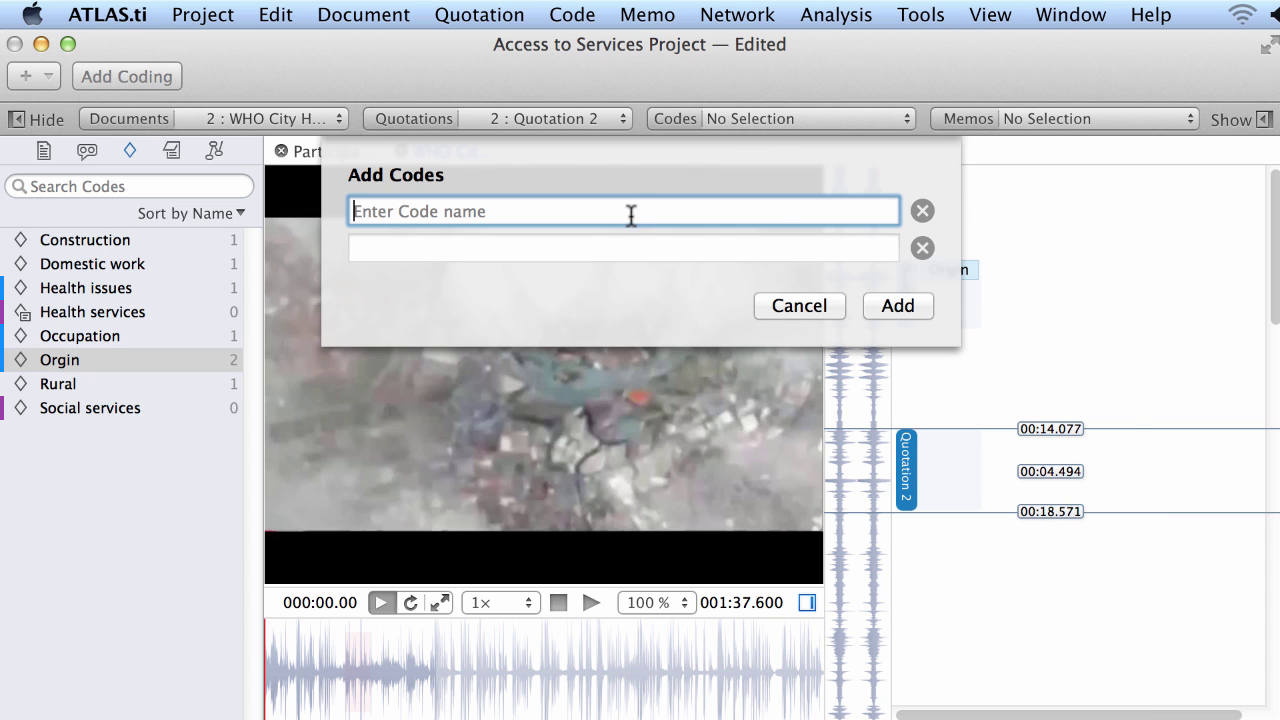
text(Urban)
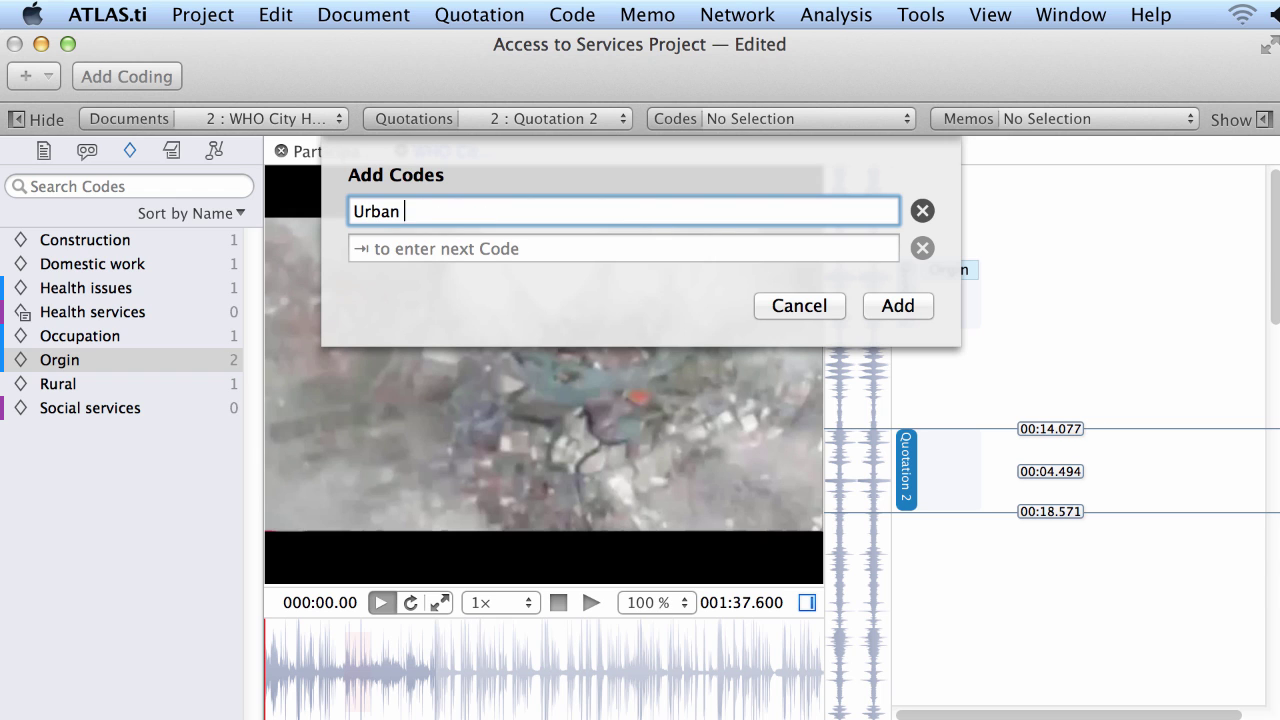
text( health)
key(Return)
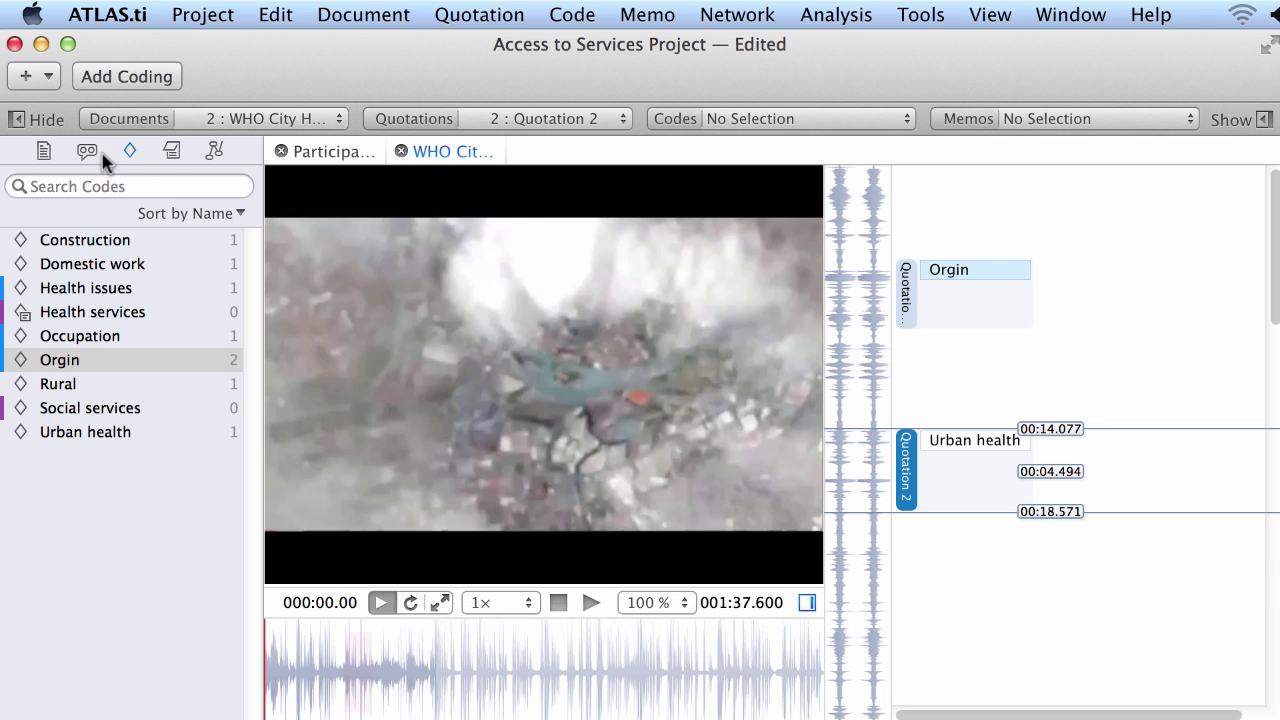
click(45, 150)
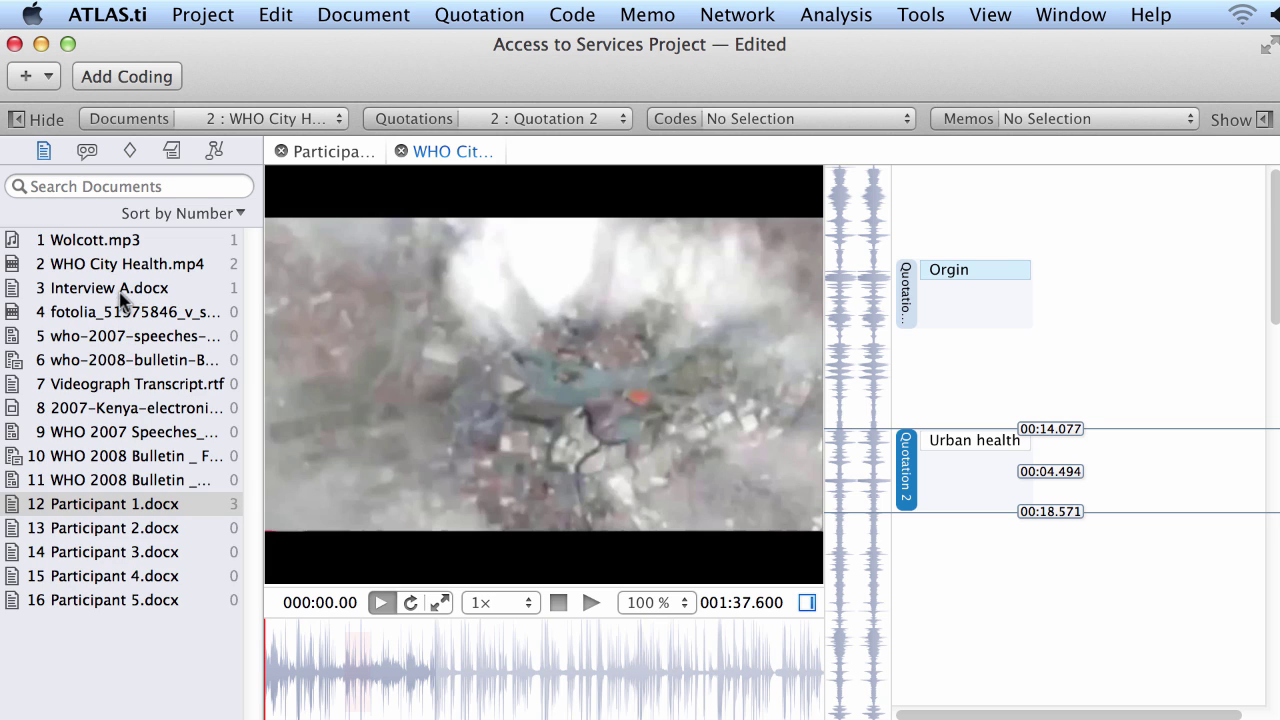
Open the 2007-Kenya photo and mark a rectangular region tightly around the handheld device
double_click(130, 384)
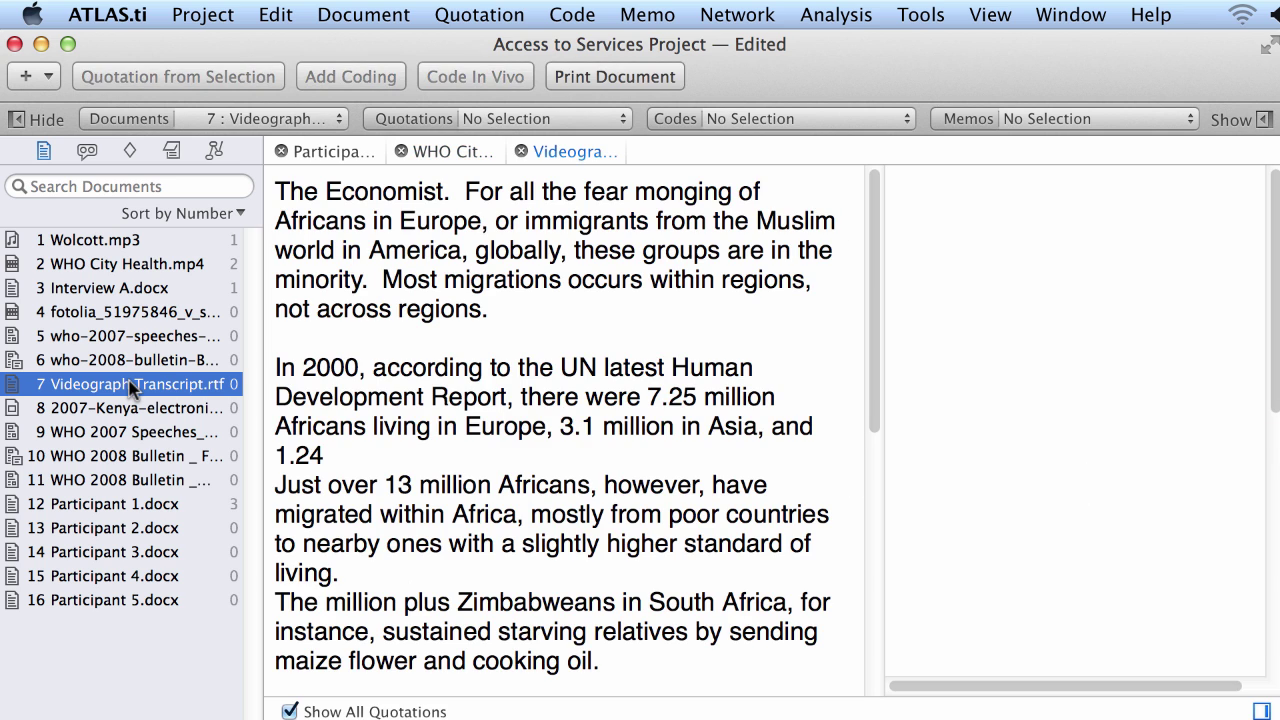
double_click(127, 408)
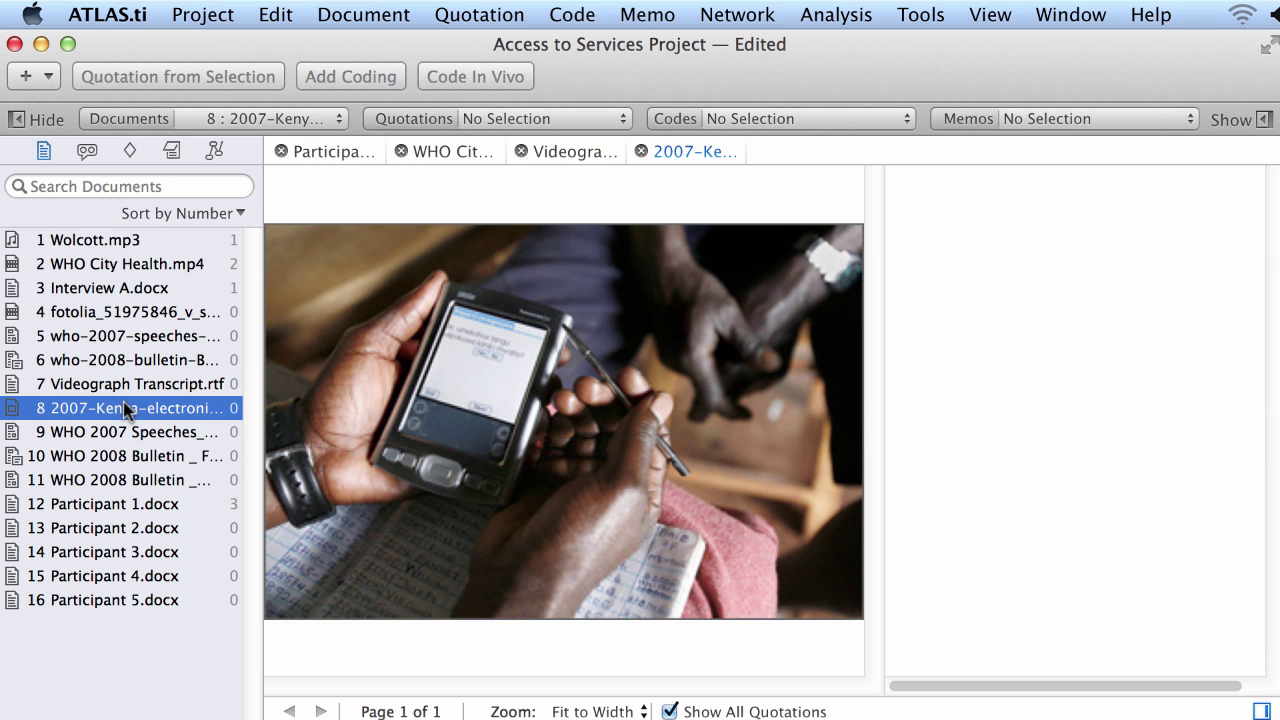
drag(338, 264, 664, 520)
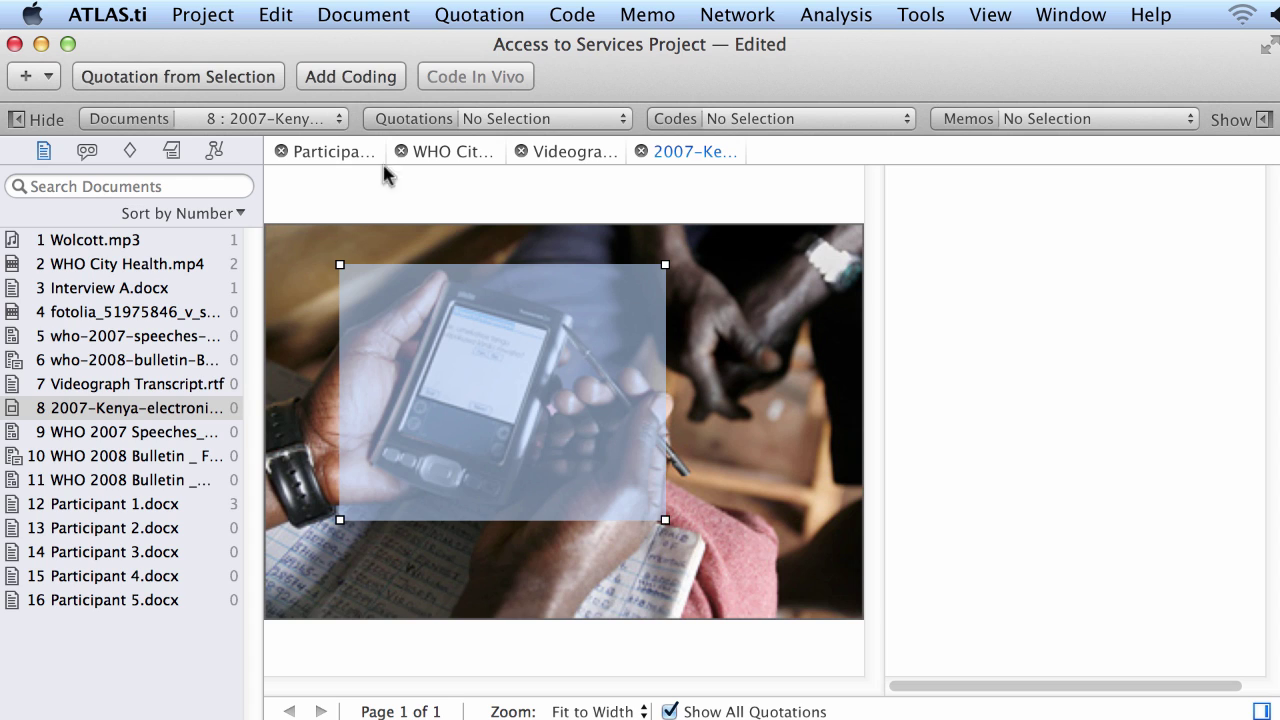
right_click(405, 372)
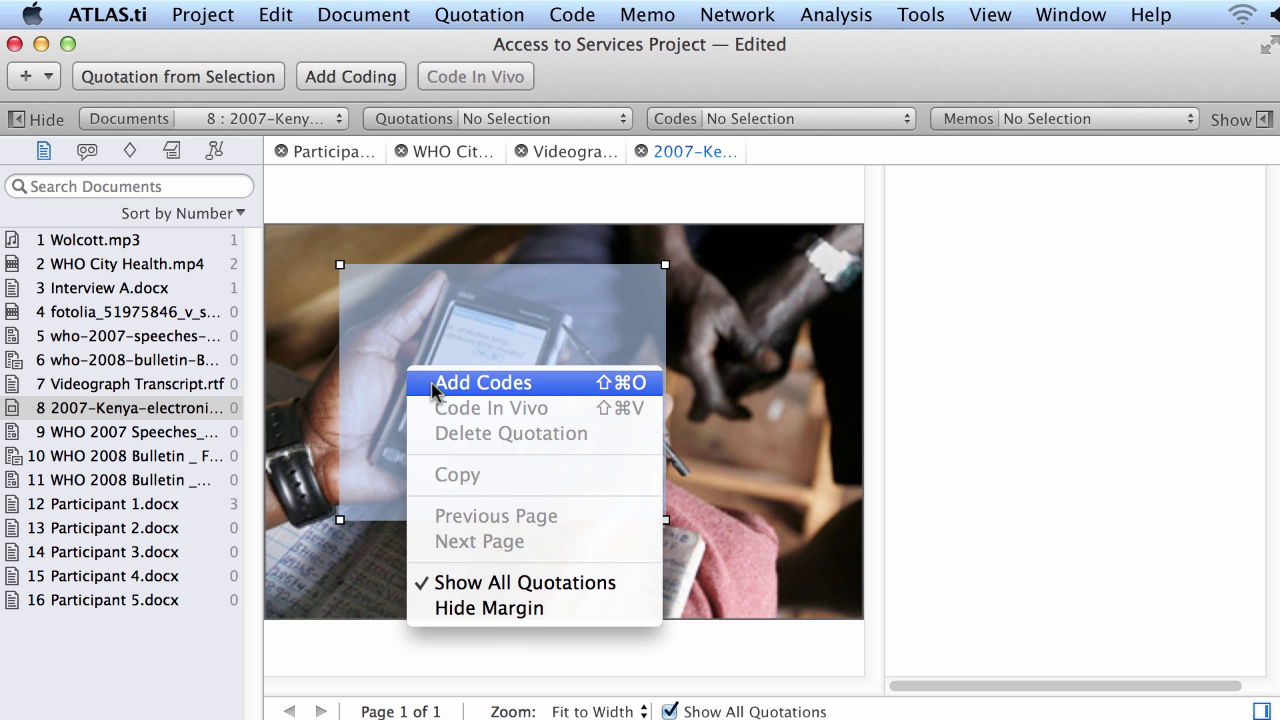
click(44, 152)
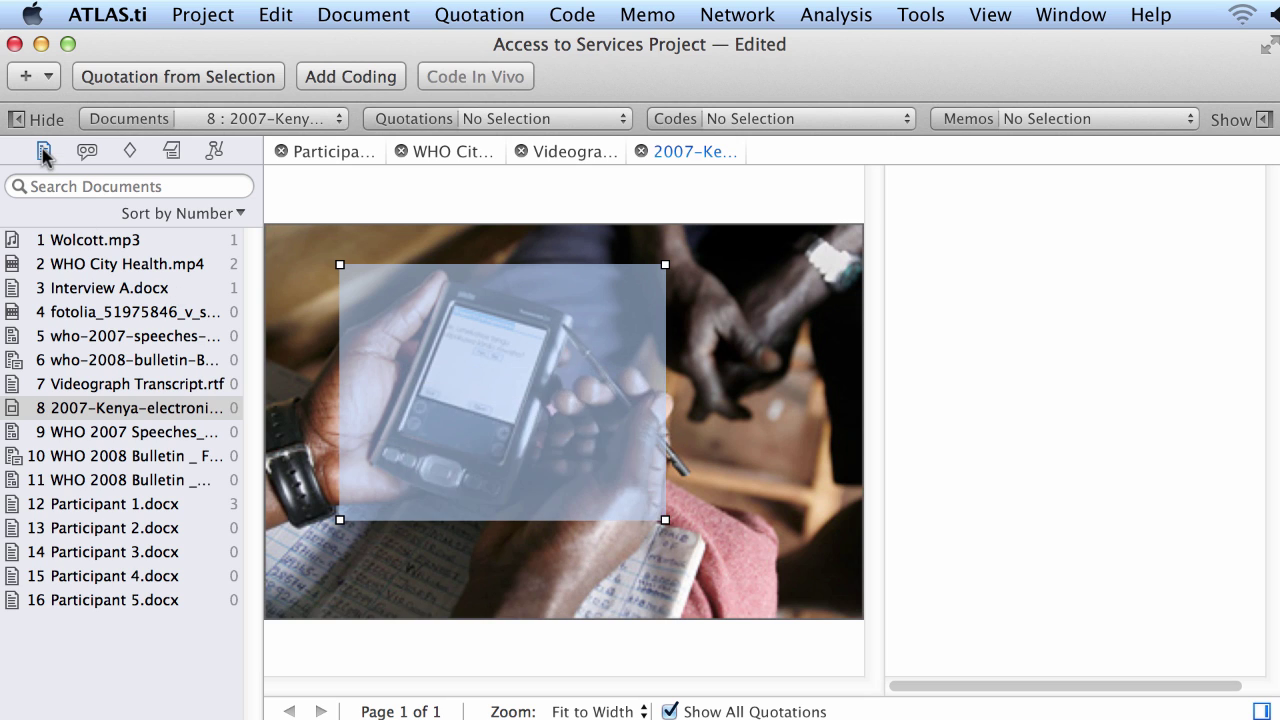
key(Escape)
drag(391, 250, 635, 496)
Apply the Orgin code to the marked photo region, making it Quotation 1
click(130, 150)
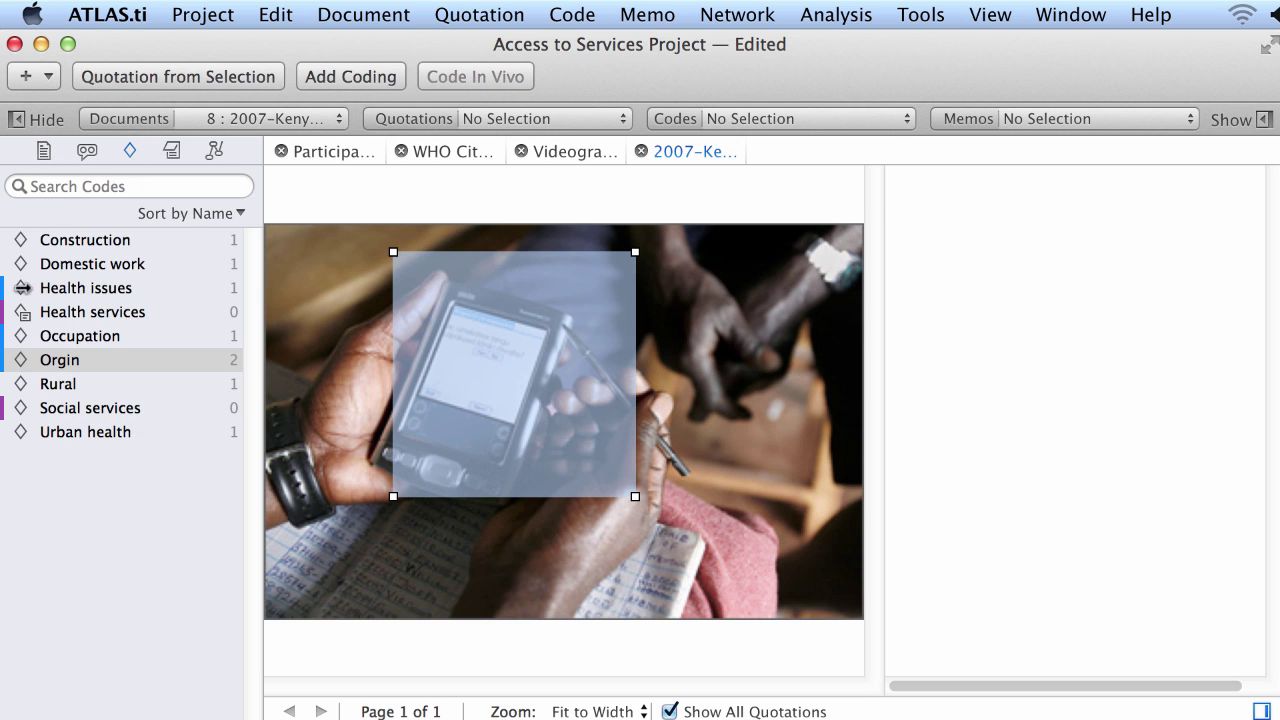
drag(34, 361, 466, 364)
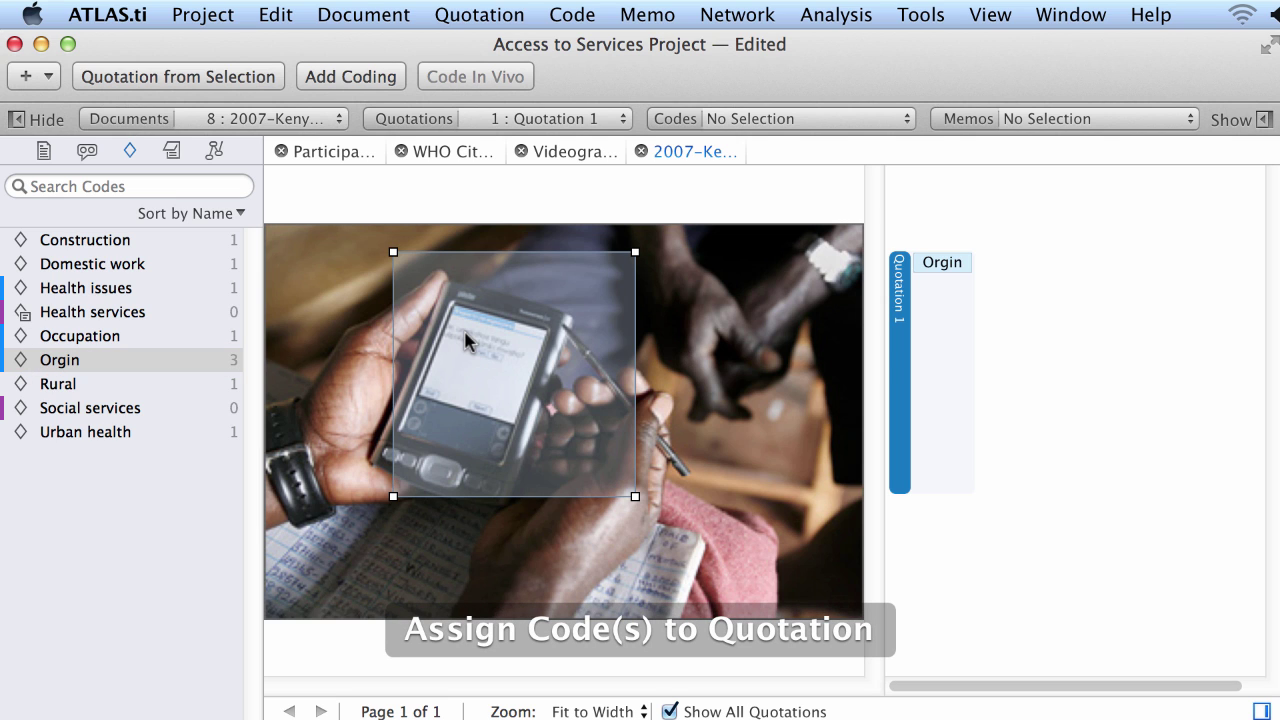
click(41, 152)
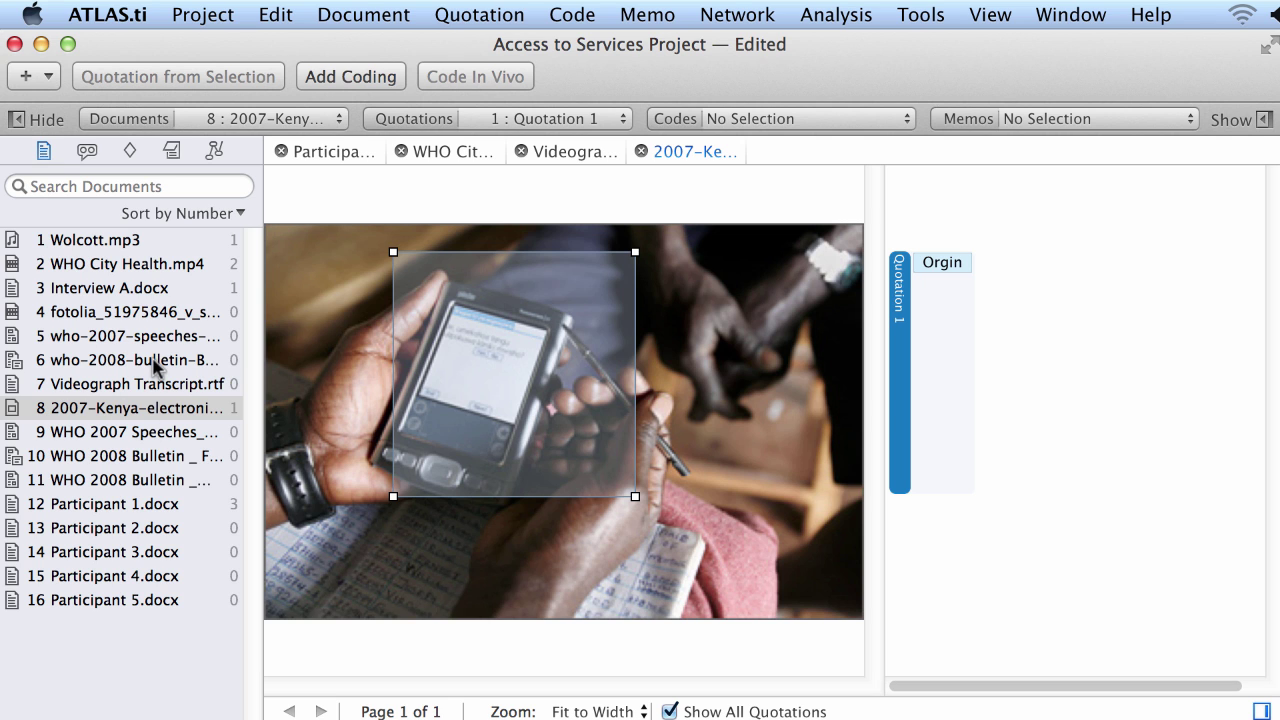
Open the 6 who-2008-bulletin document and zoom to 142% around the dentist photo
click(152, 364)
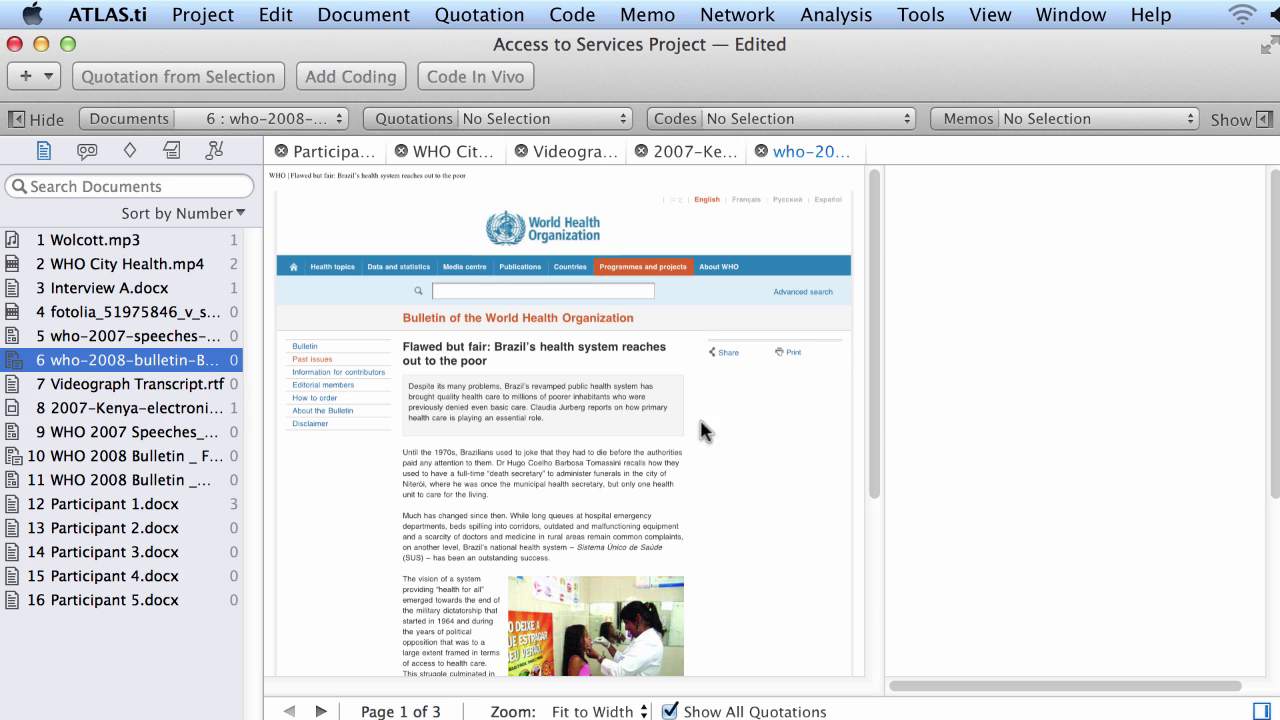
drag(877, 414, 853, 520)
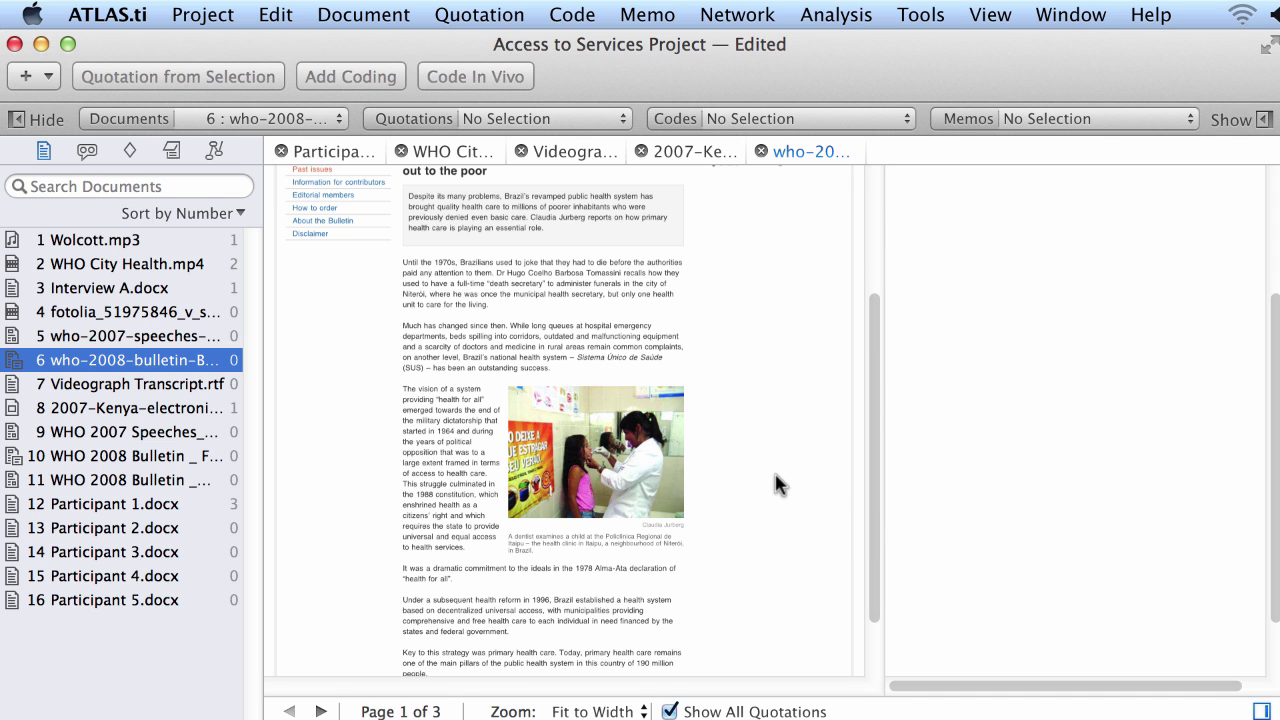
scroll(777, 485, up, 5)
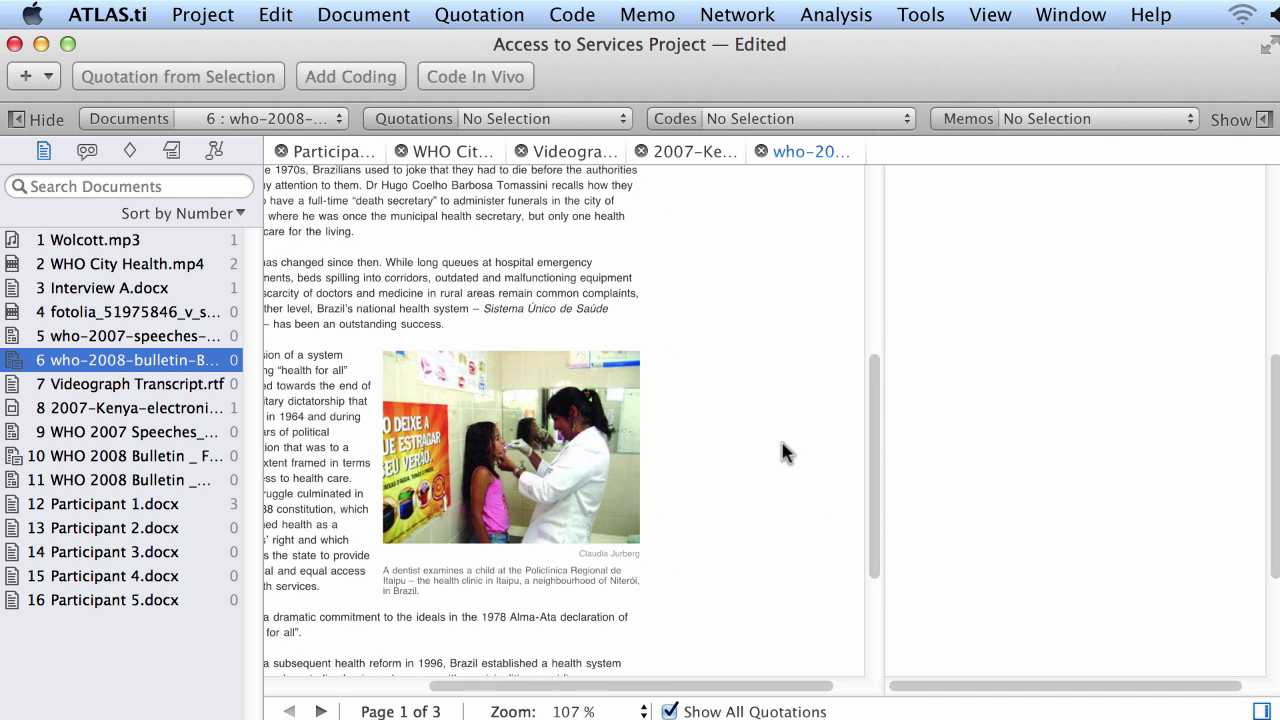
scroll(783, 452, up, 5)
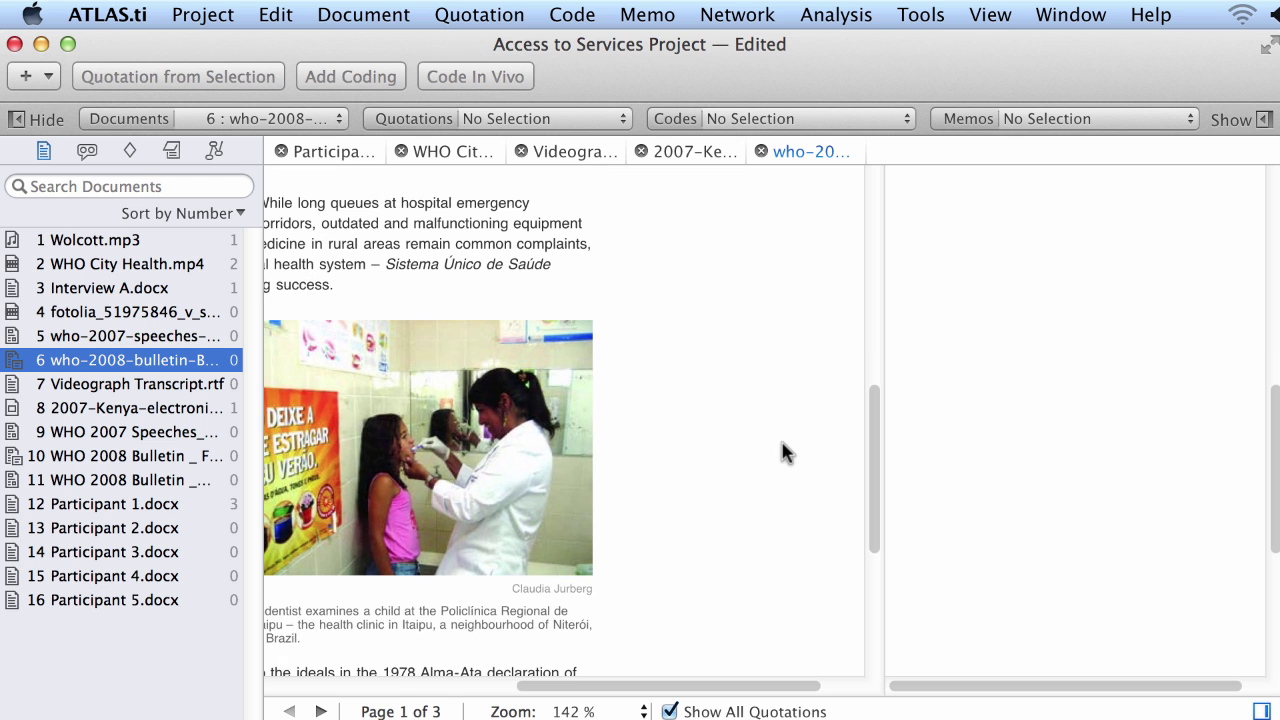
drag(651, 687, 495, 690)
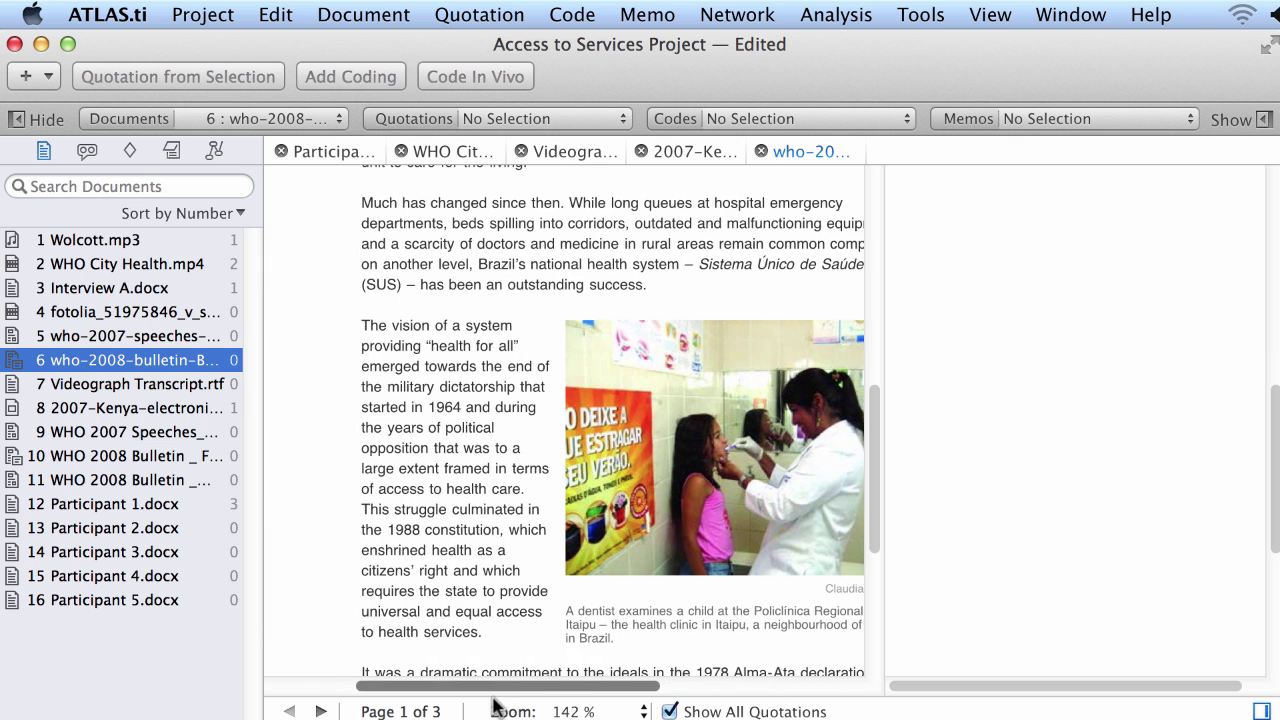
Code the passage 'The vision of a system…access to health care.' with Health services, then mark a dentist-photo region
click(355, 330)
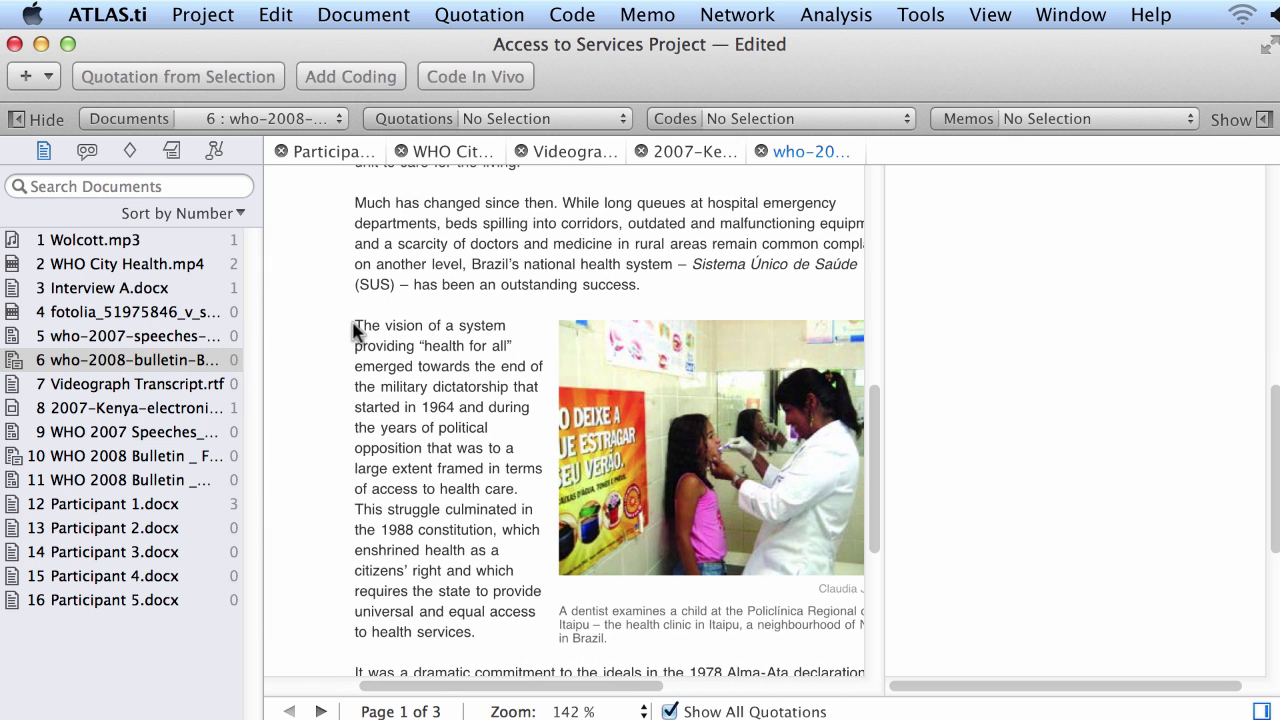
mouse_move(355, 330)
mouse_down()
mouse_move(488, 410)
mouse_move(474, 451)
mouse_move(505, 460)
mouse_move(517, 489)
mouse_up()
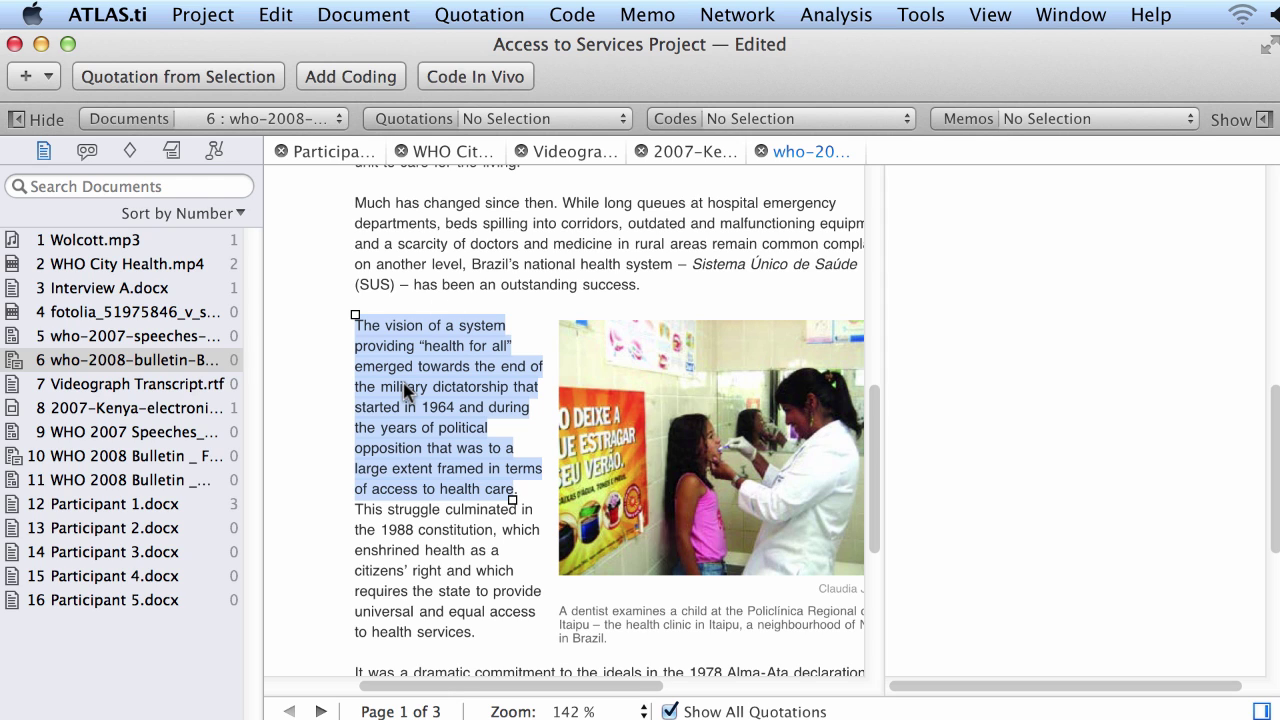
click(128, 151)
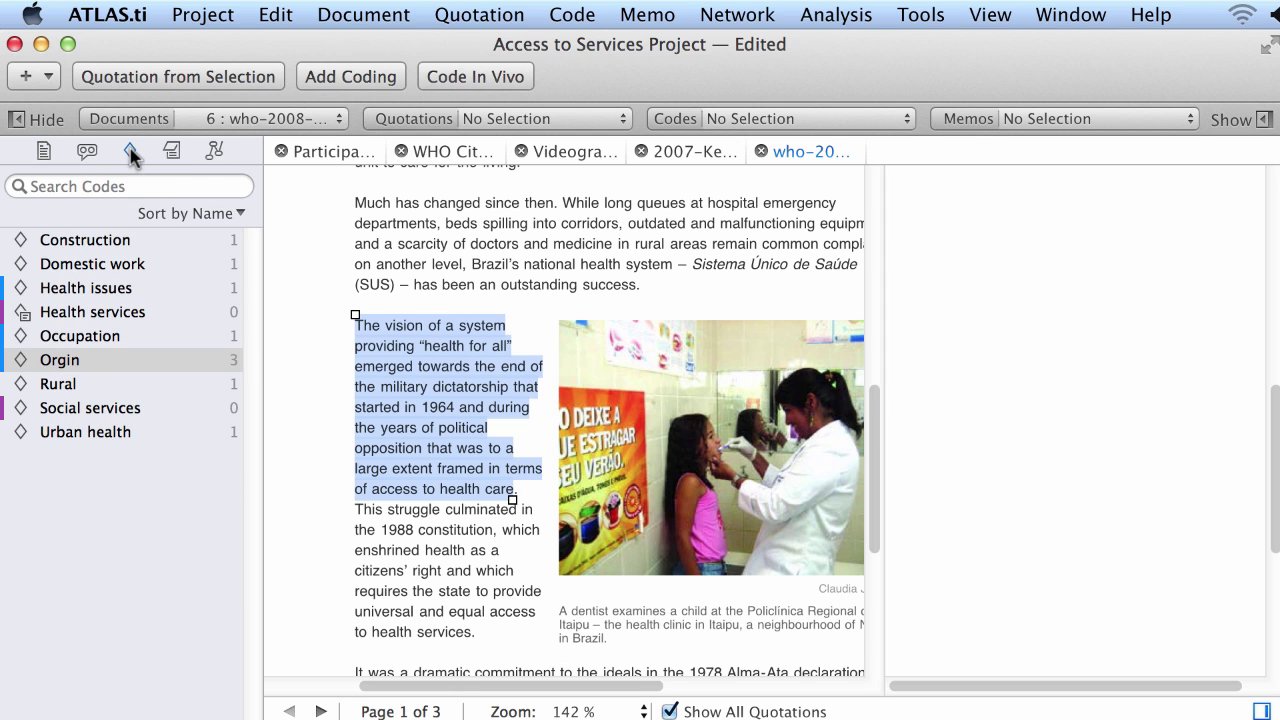
click(62, 312)
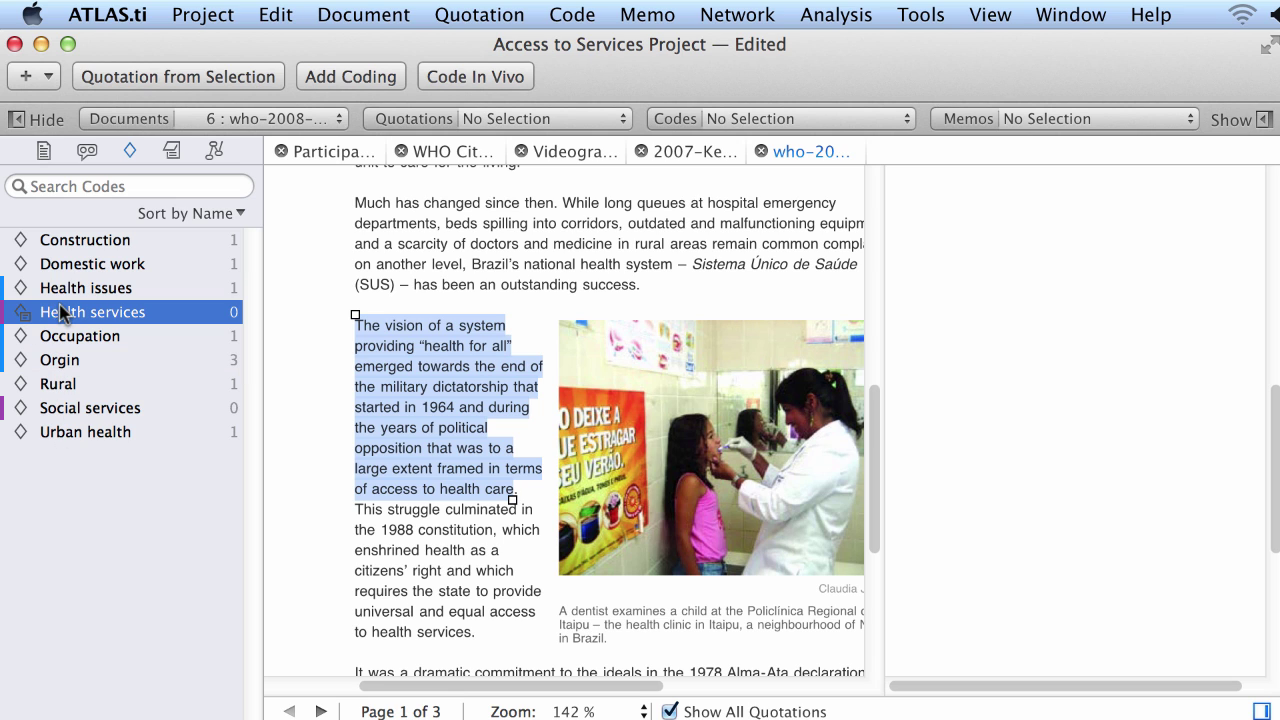
drag(43, 314, 404, 372)
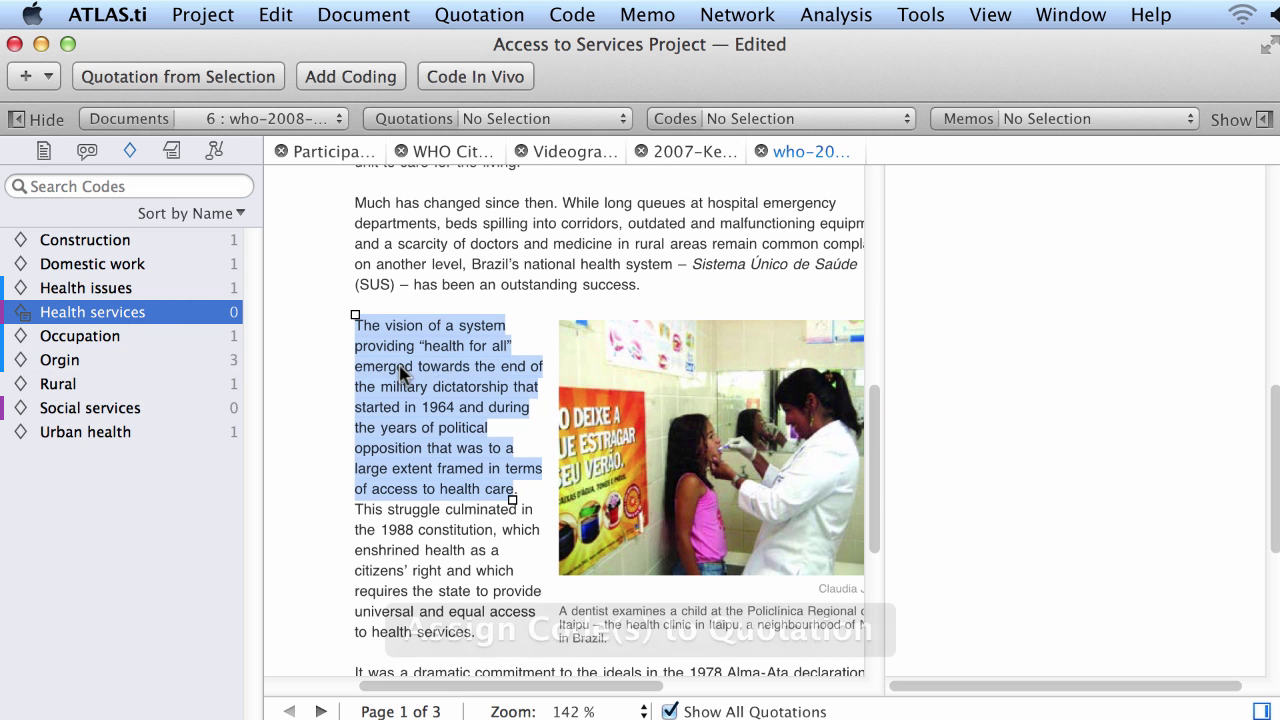
click(700, 377)
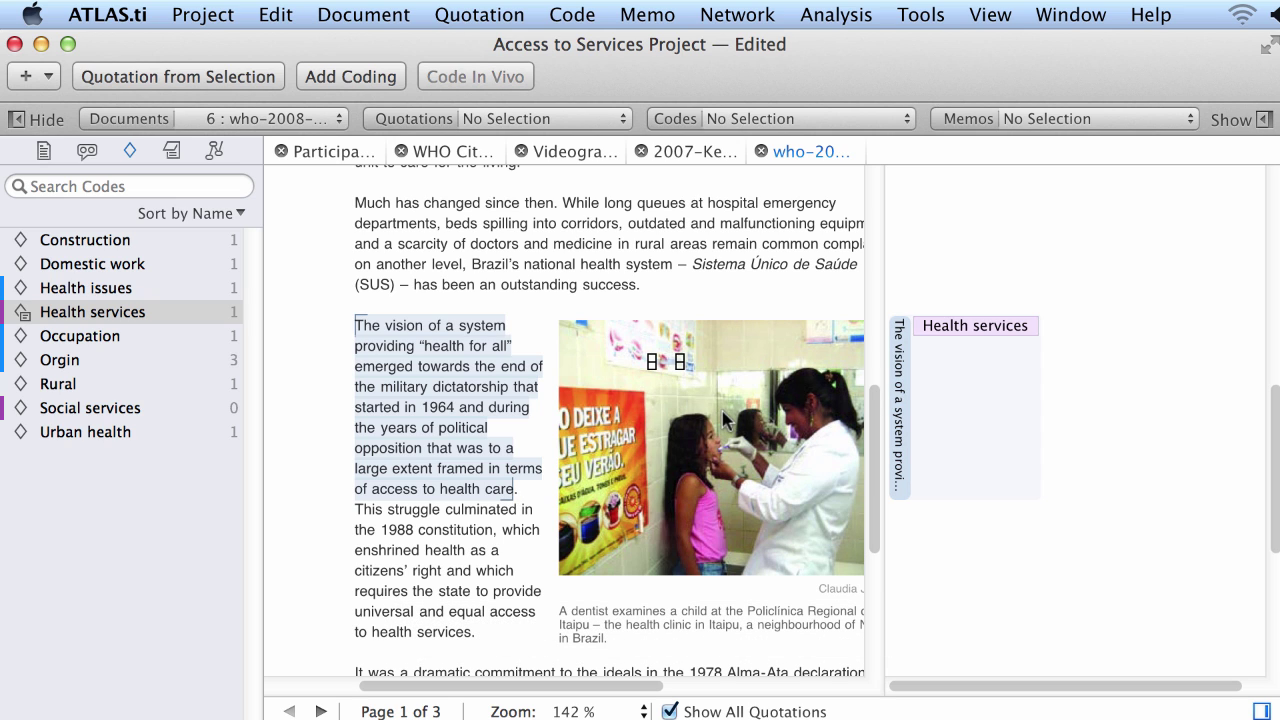
drag(678, 368, 846, 553)
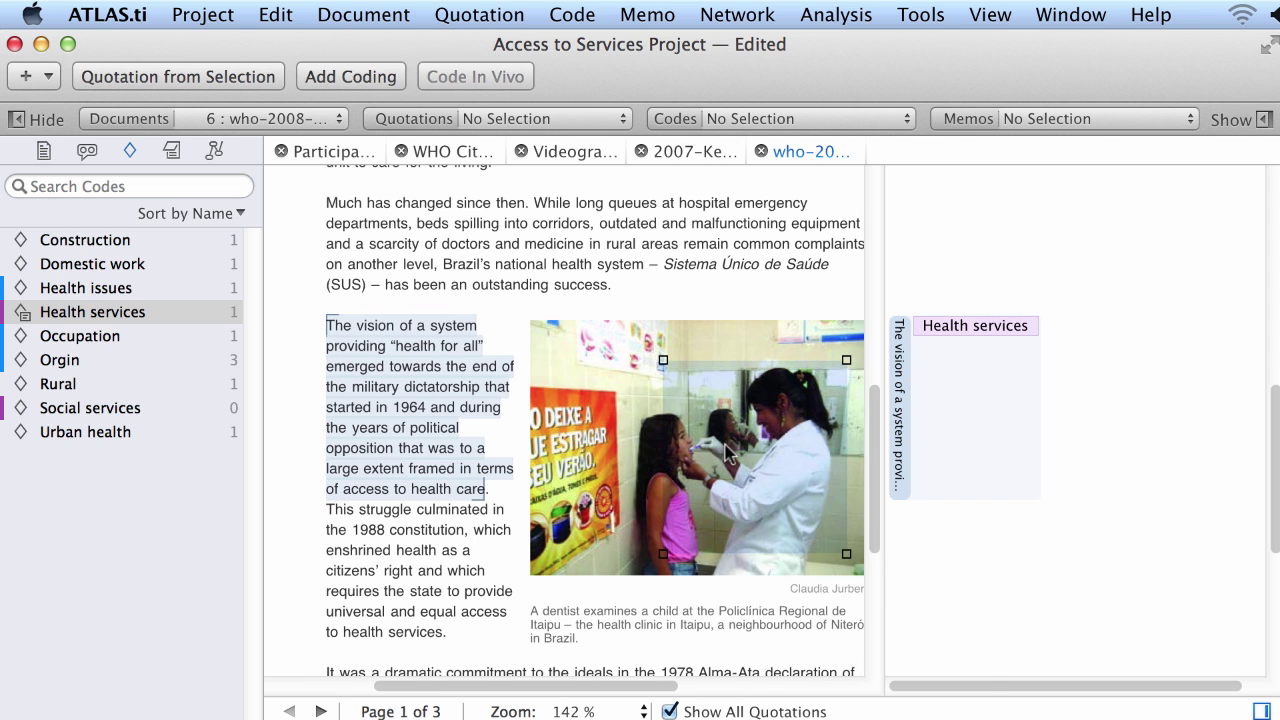
Attach a new 'Pediatric services' code to the dentist photo region, Quotation 2
right_click(727, 452)
click(752, 459)
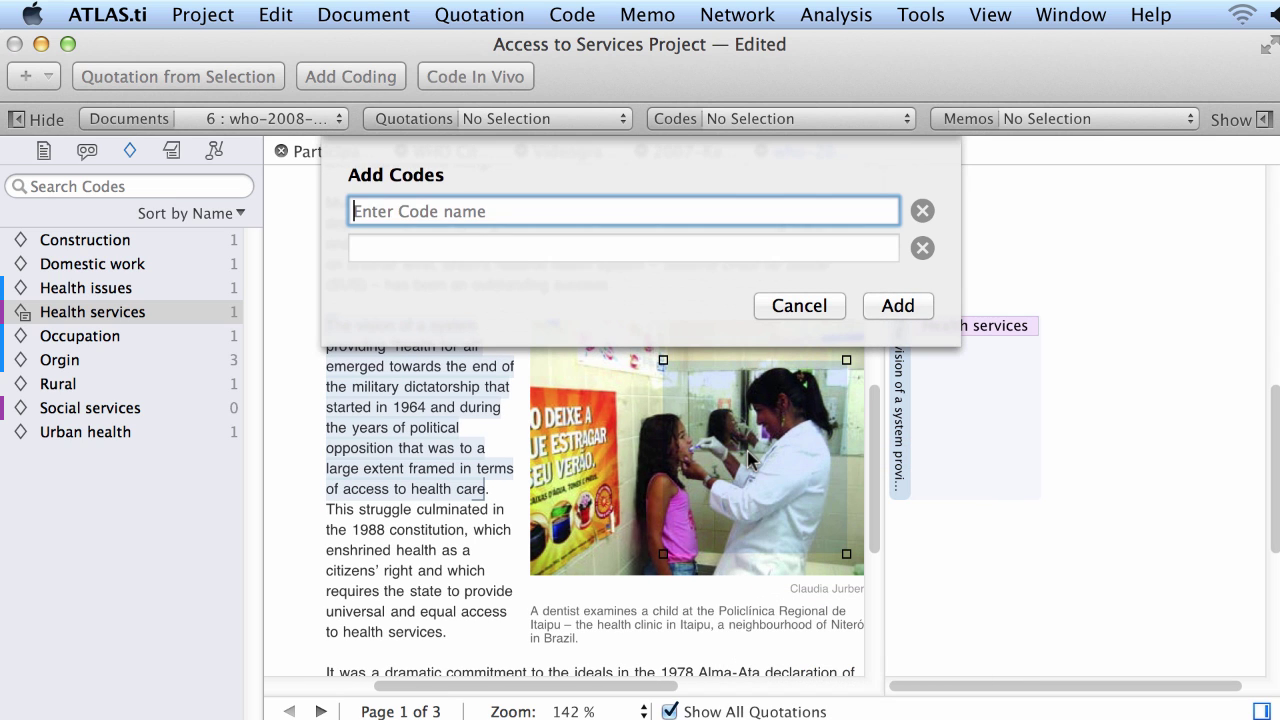
text(Pedi)
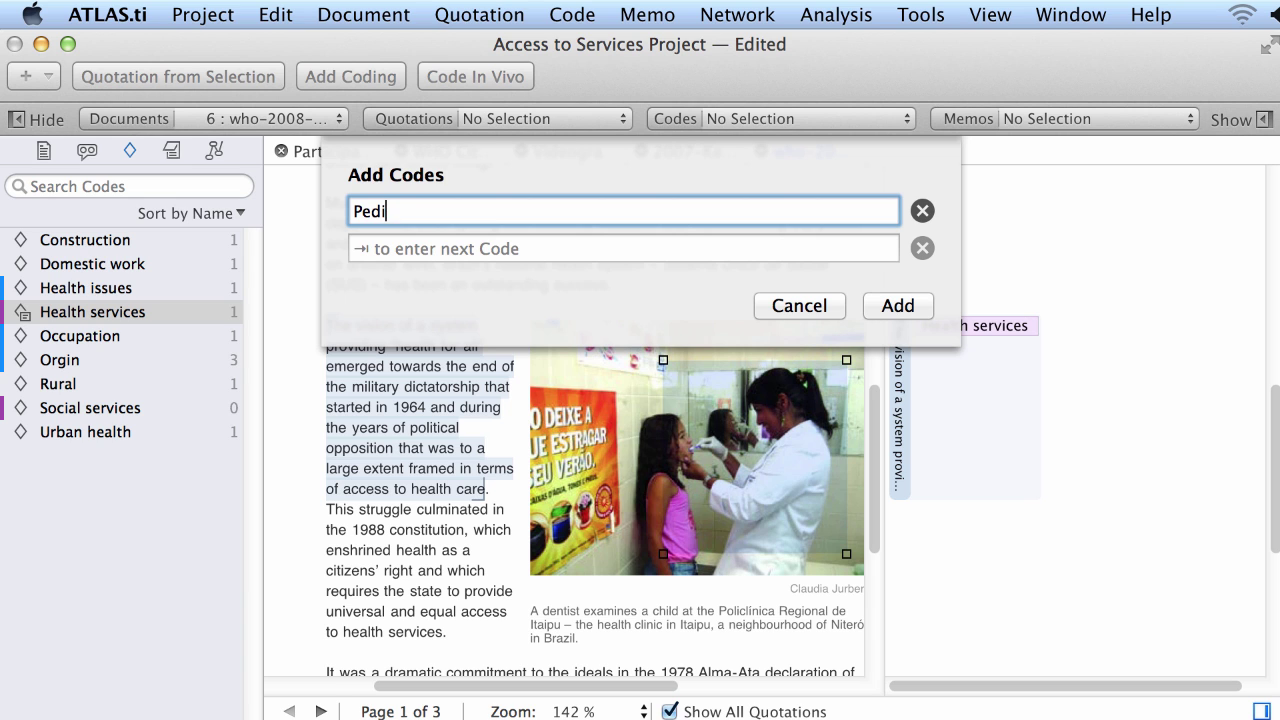
text(atric services)
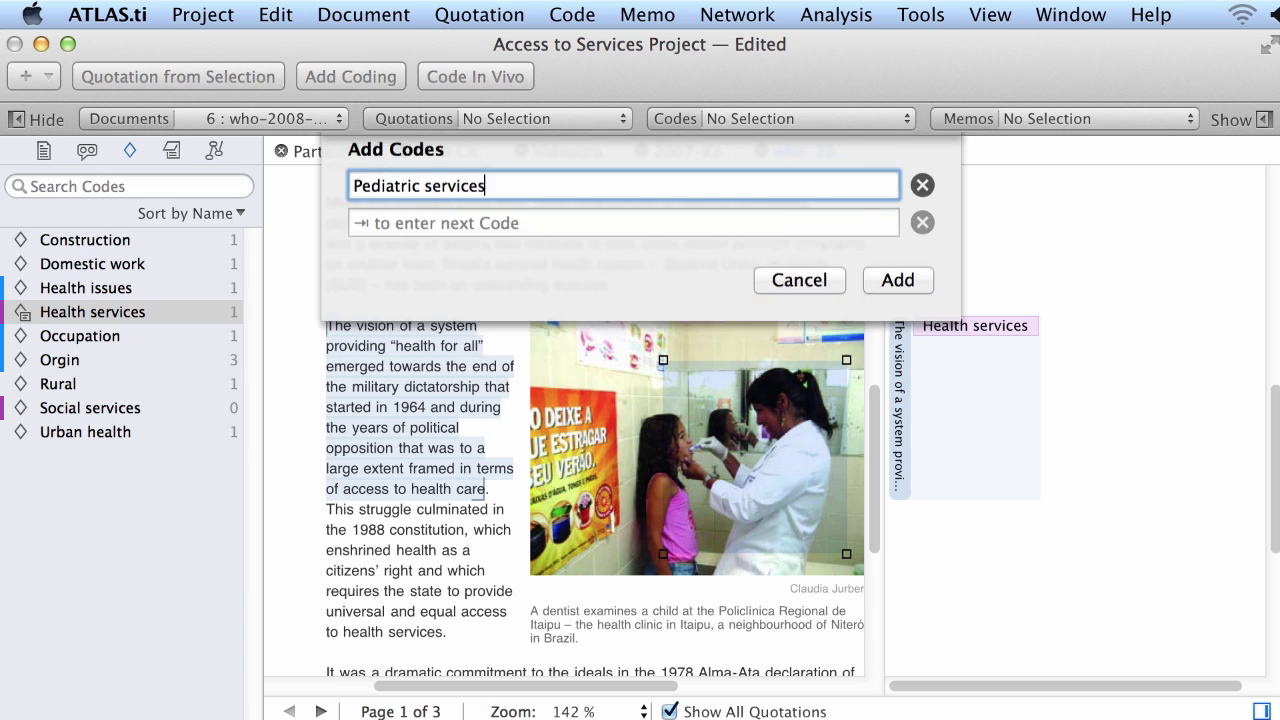
key(Return)
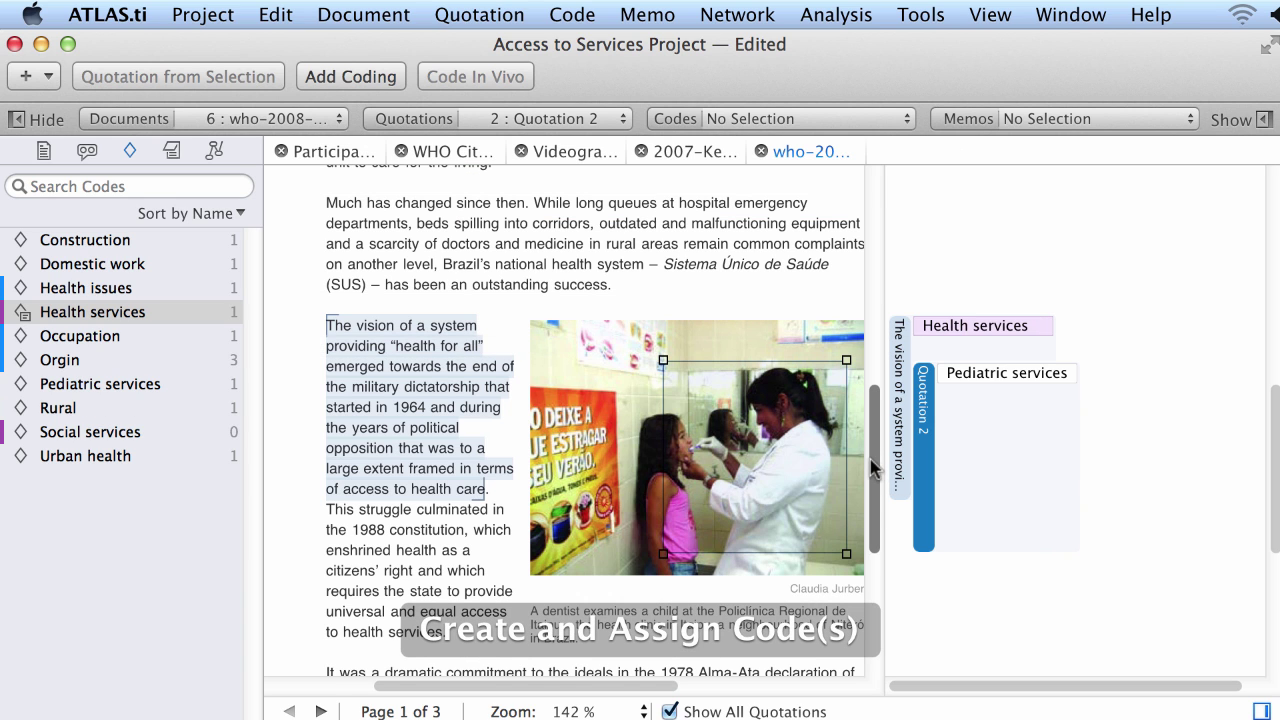
drag(873, 470, 879, 522)
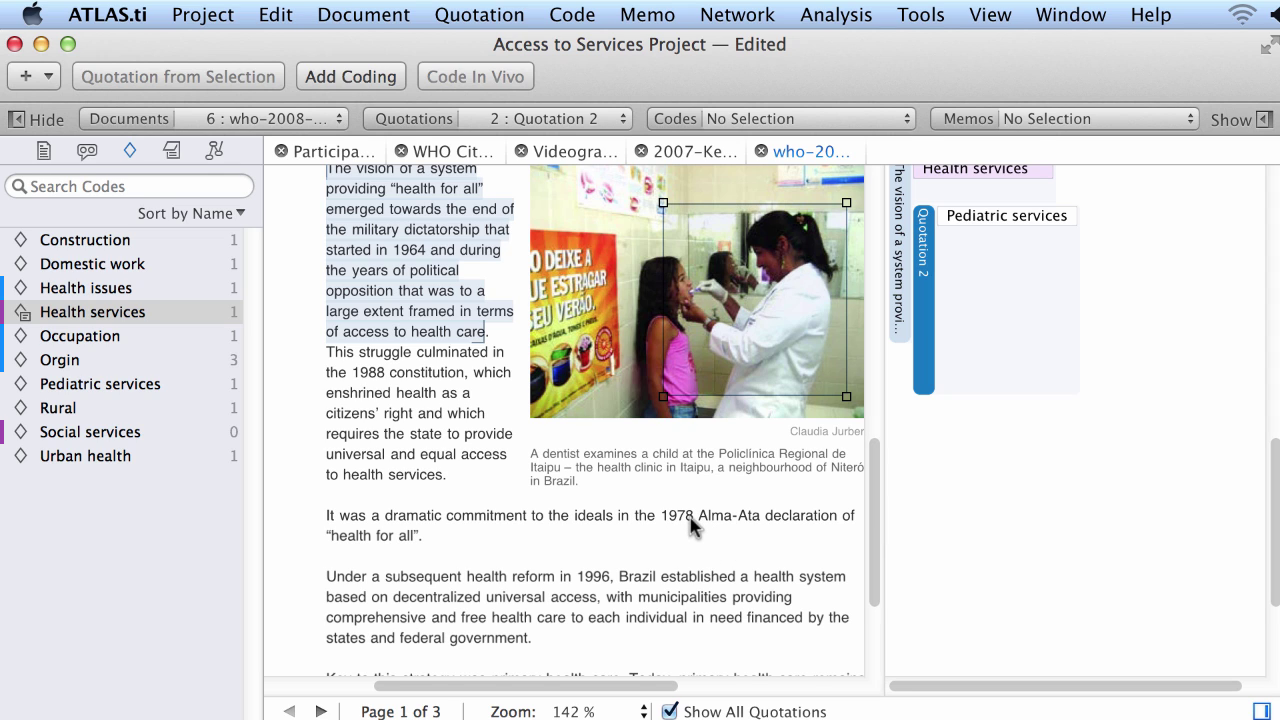
Code the phrase '1978 Alma-Ata declaration' In Vivo, creating a same-named code
click(660, 522)
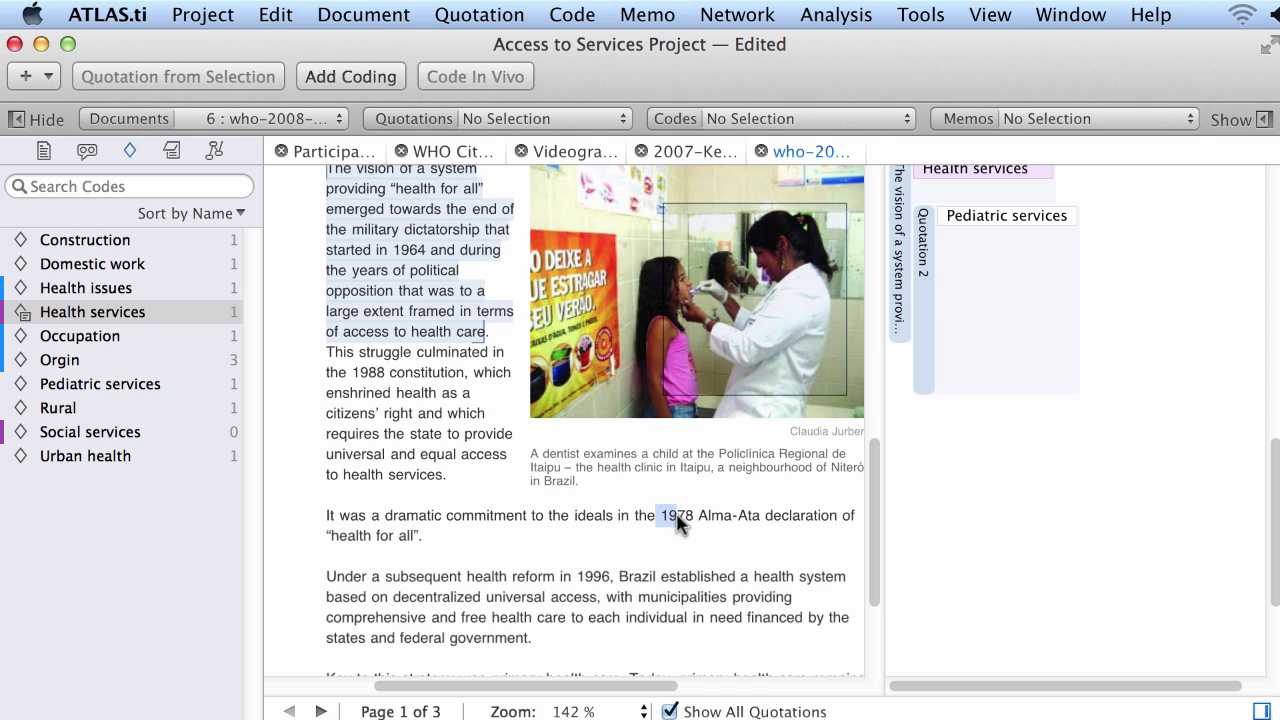
drag(664, 515, 836, 521)
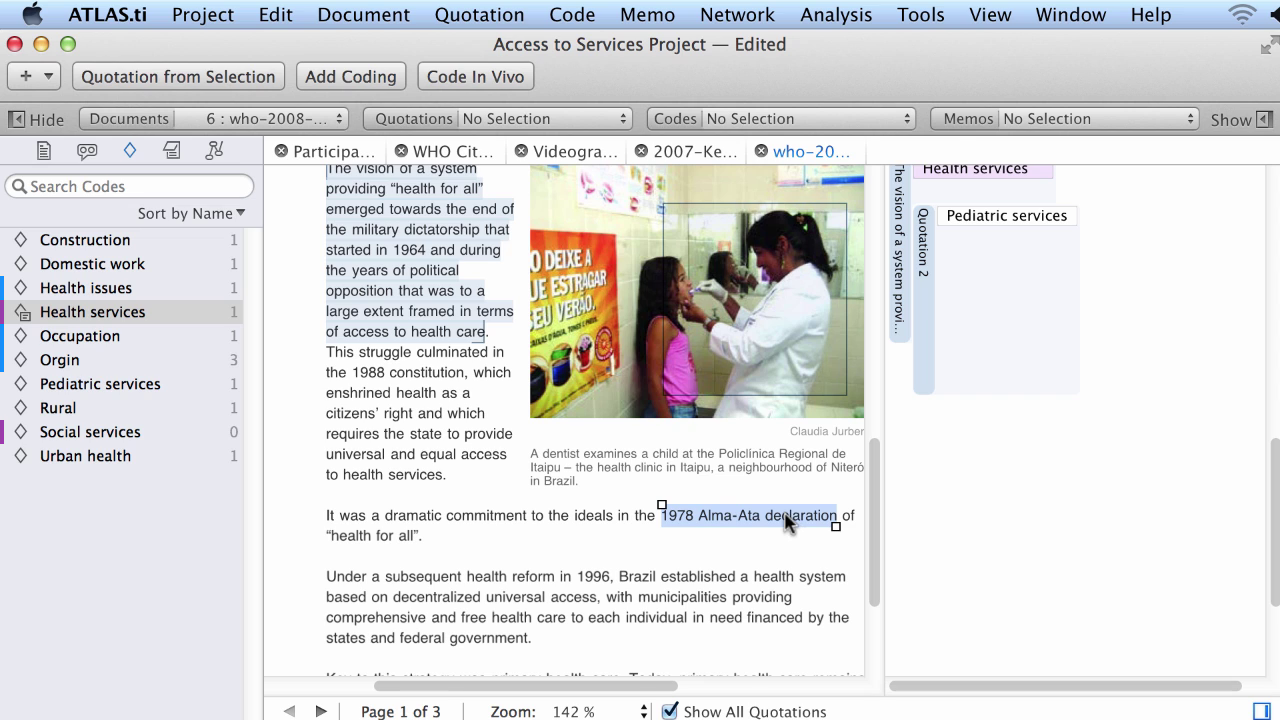
right_click(787, 520)
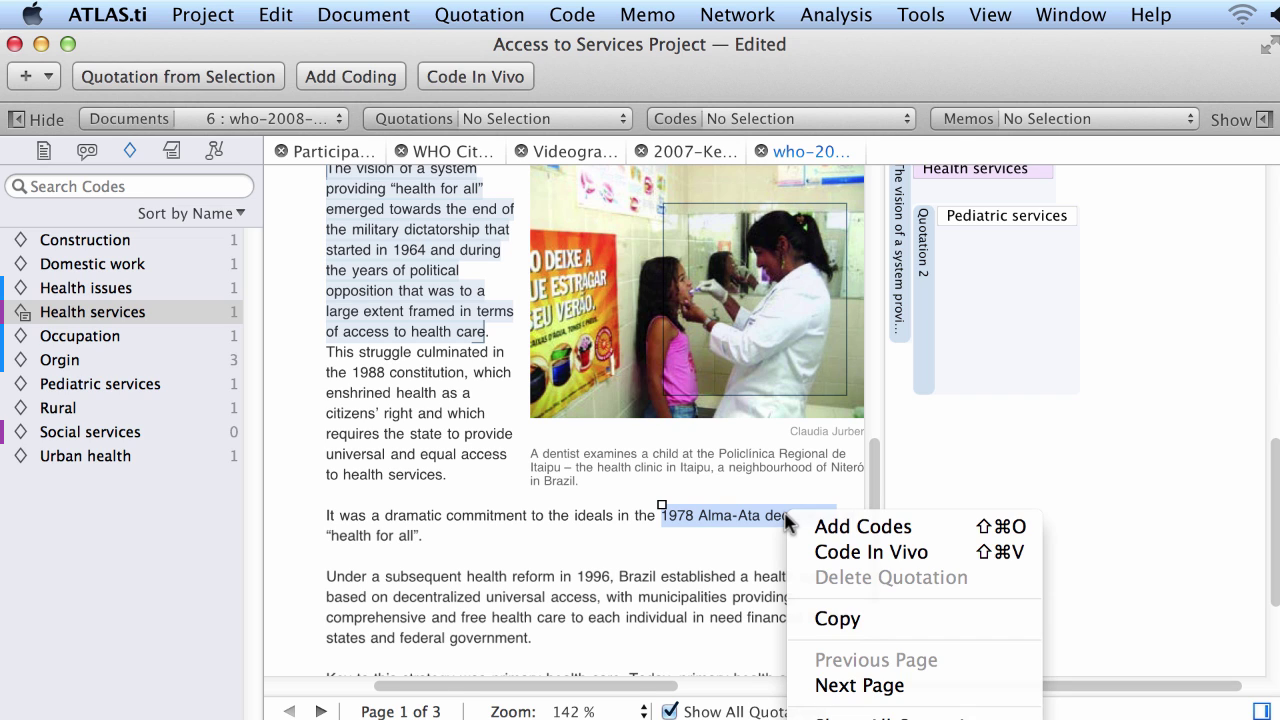
click(790, 518)
right_click(796, 513)
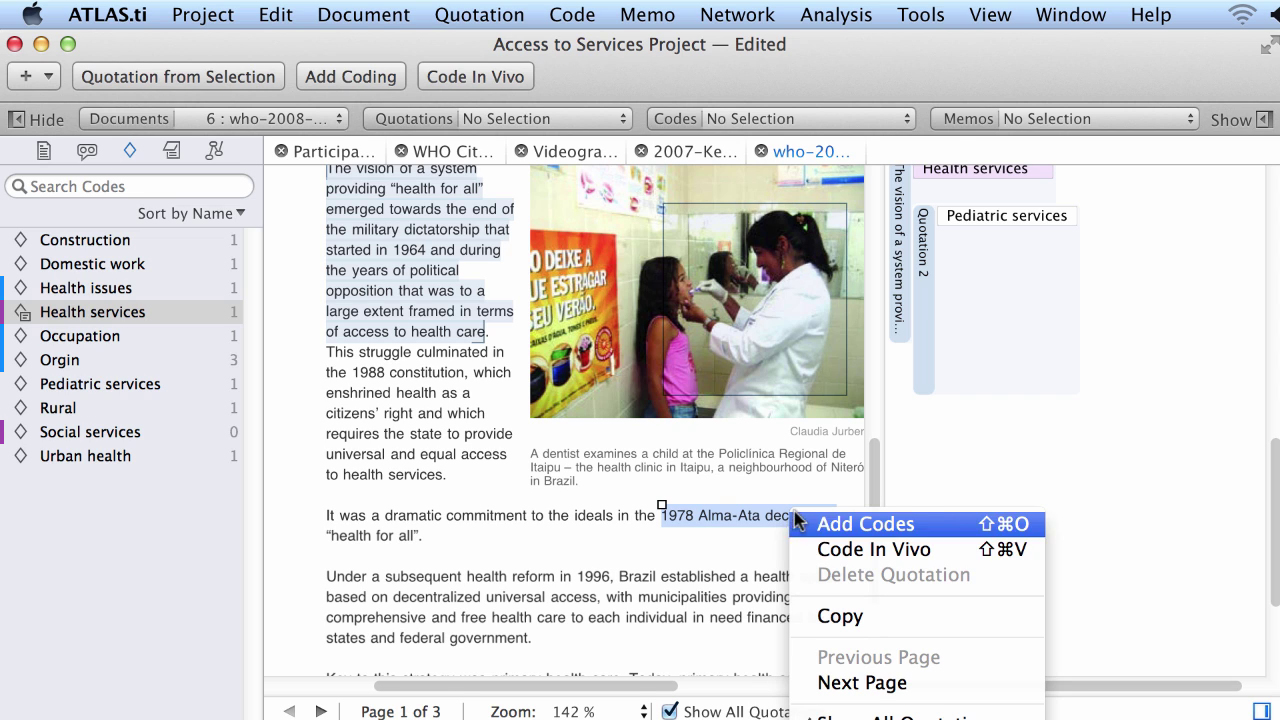
click(826, 551)
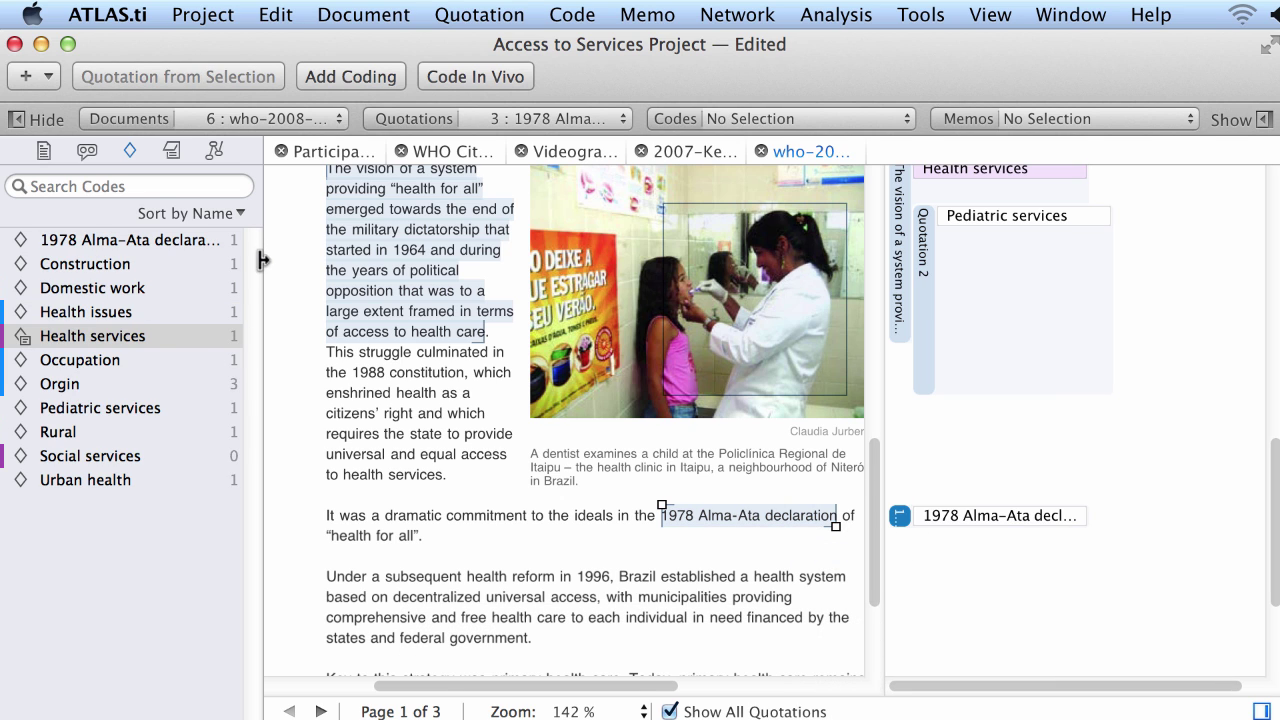
Widen the code list and document text panes to show full names
drag(262, 260, 313, 266)
click(219, 248)
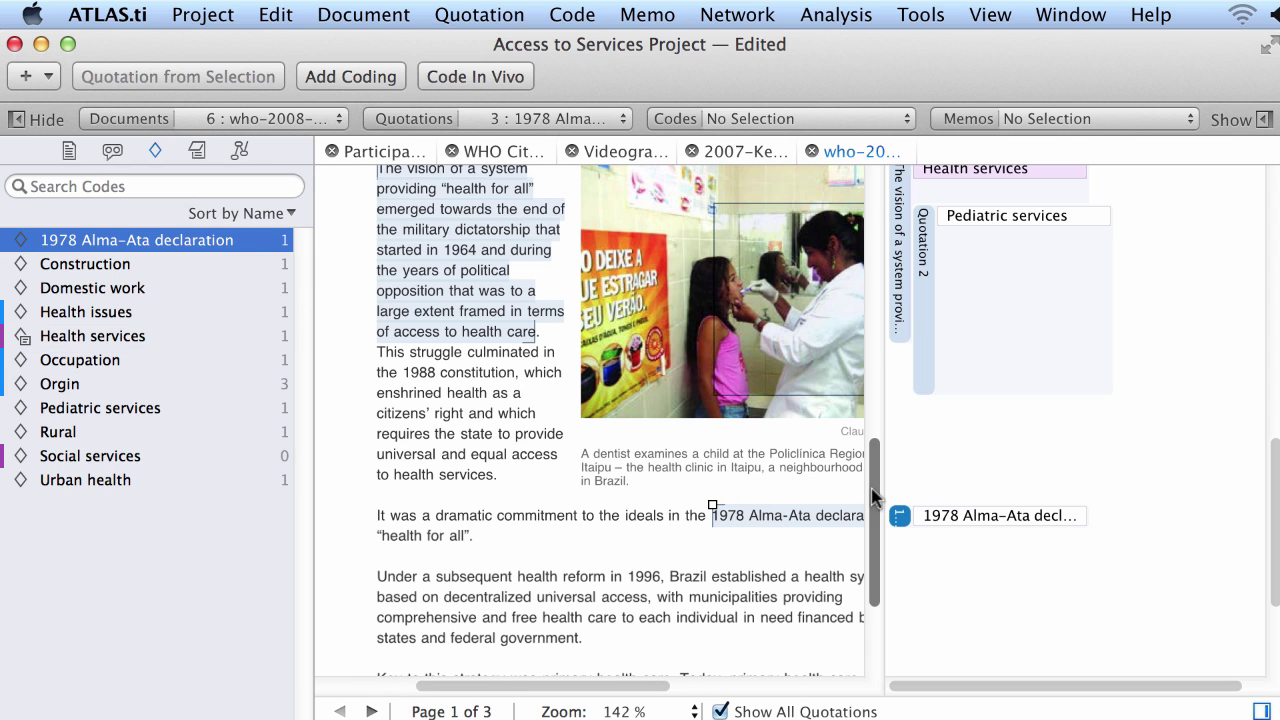
drag(883, 477, 925, 475)
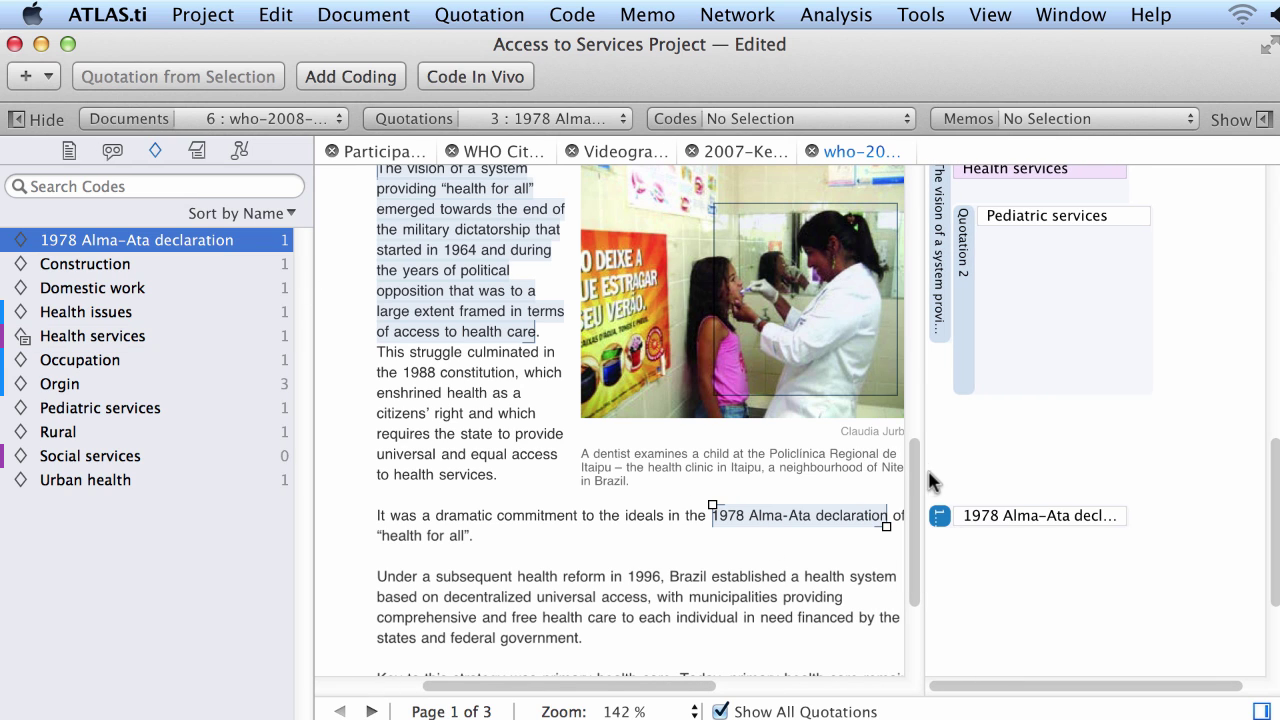
Switch to the Access to Services Study project and list the Origin code's quotations
click(1058, 16)
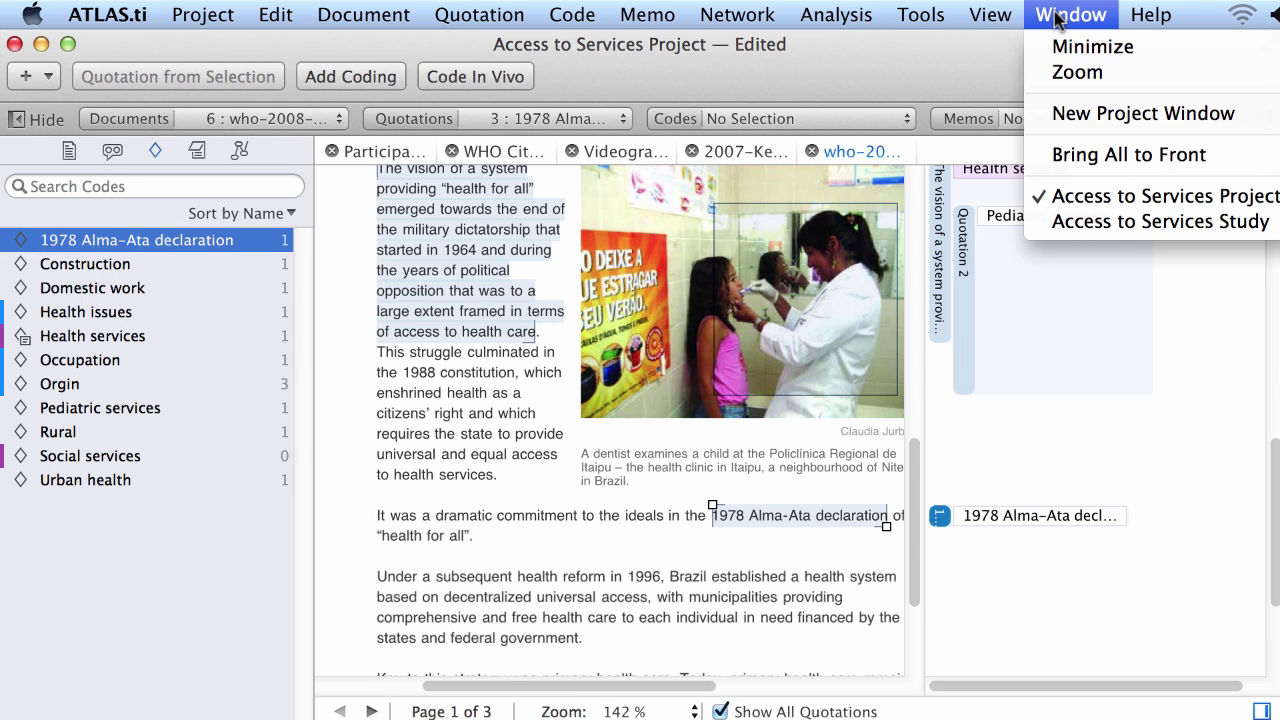
click(1090, 221)
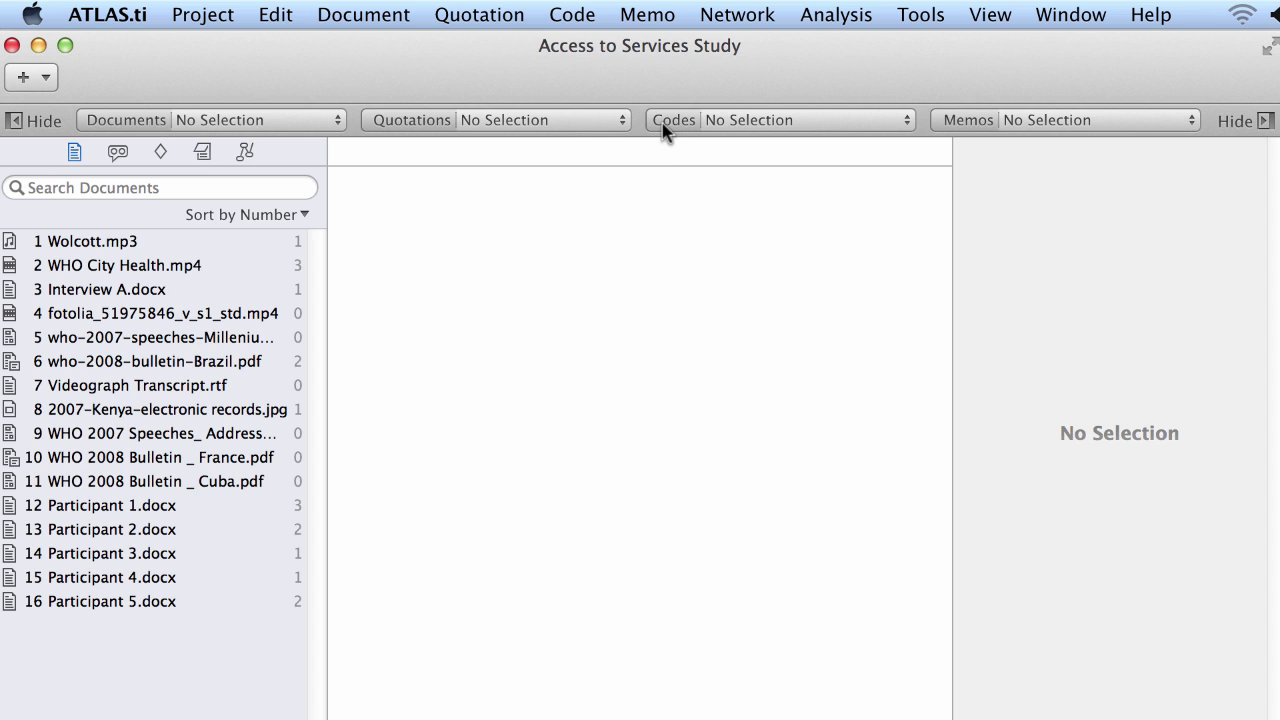
click(160, 152)
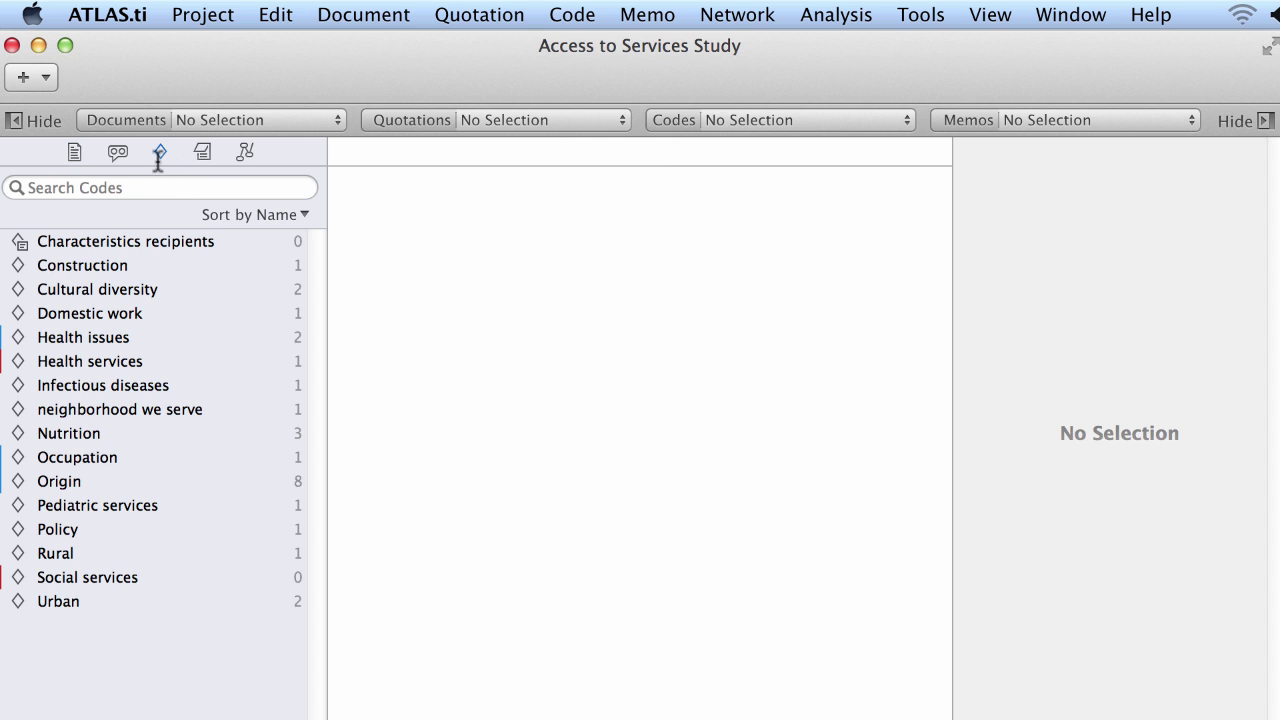
double_click(97, 490)
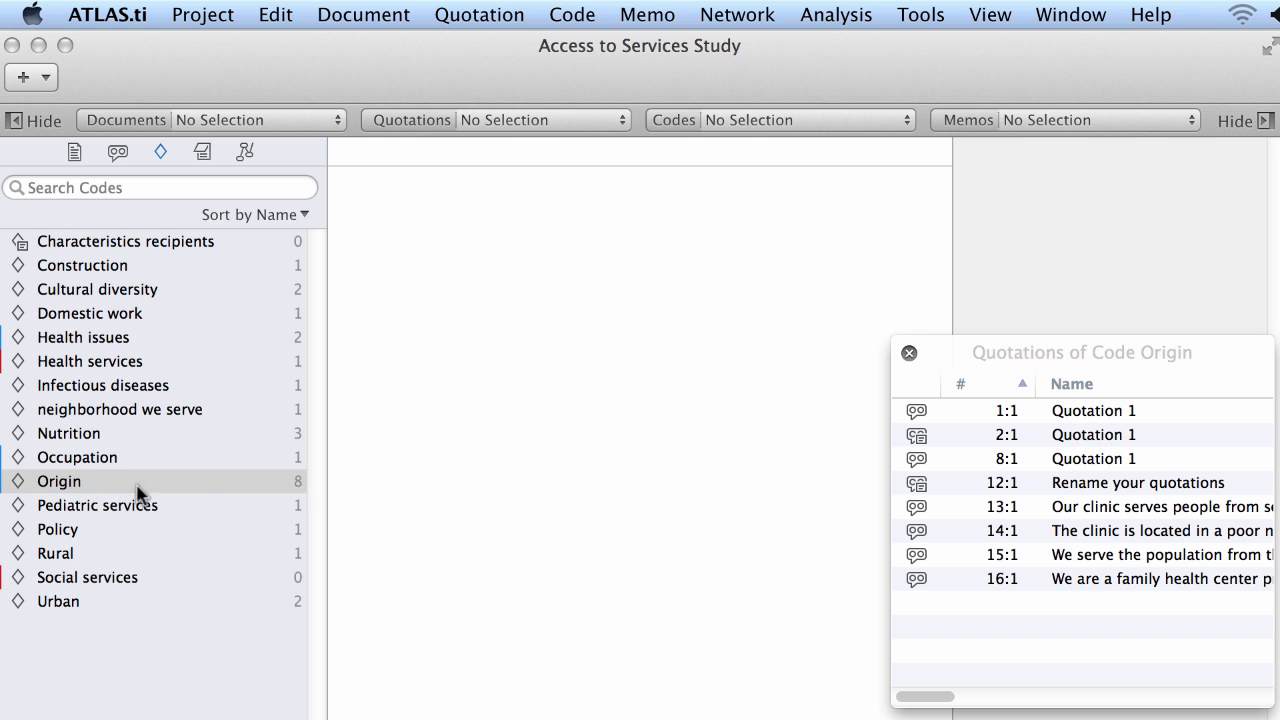
Open and play Origin's audio quotation 1:1 in Wolcott.mp3 and video quotation 2:1 in WHO City Health
click(1013, 418)
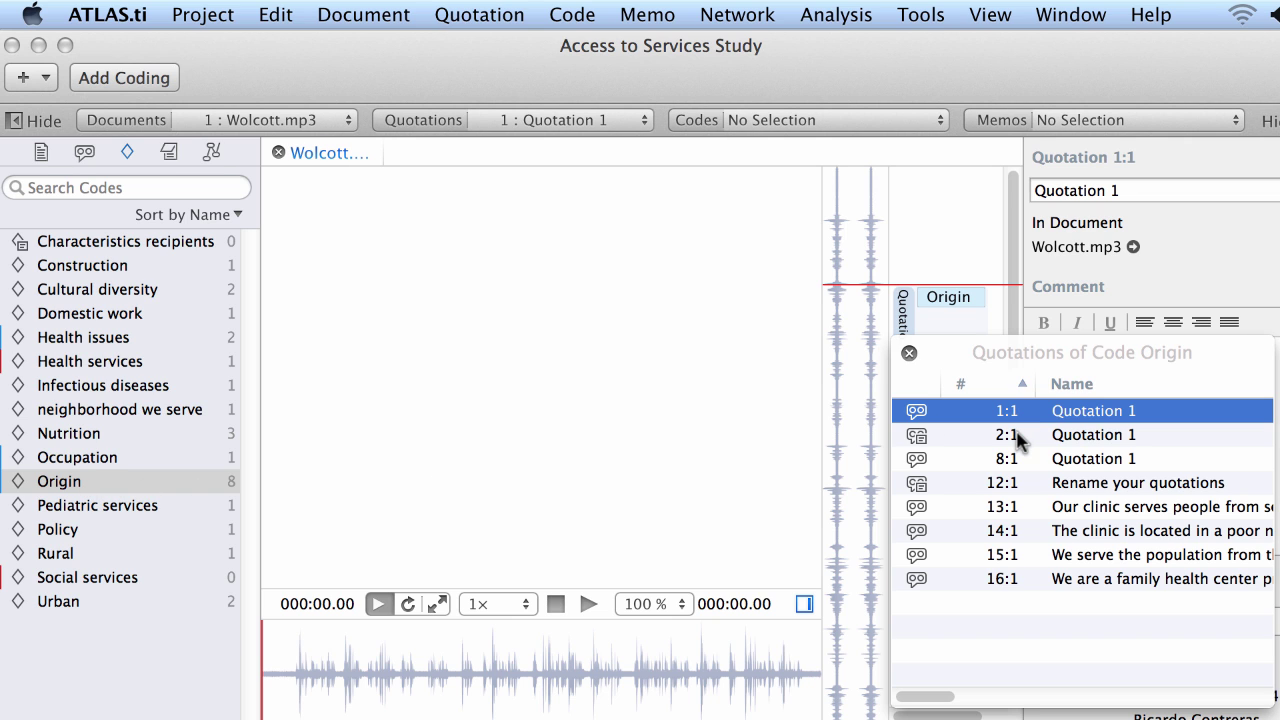
click(905, 330)
double_click(905, 330)
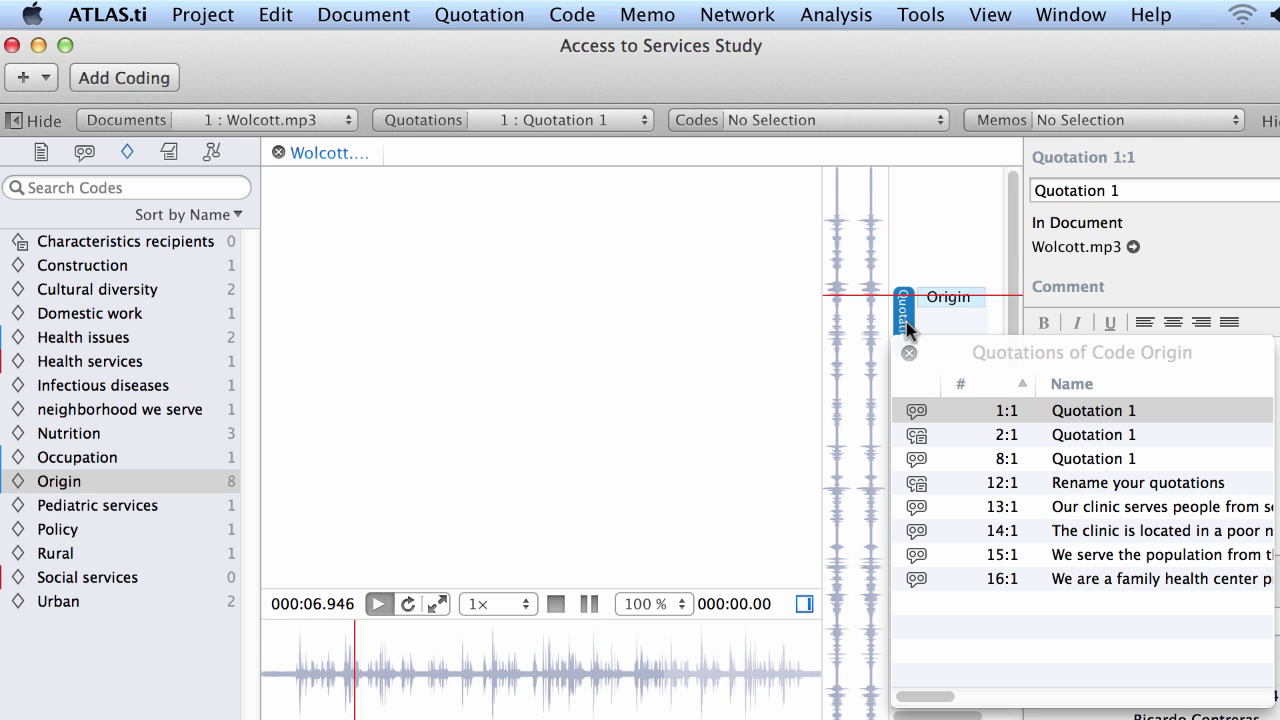
click(1000, 436)
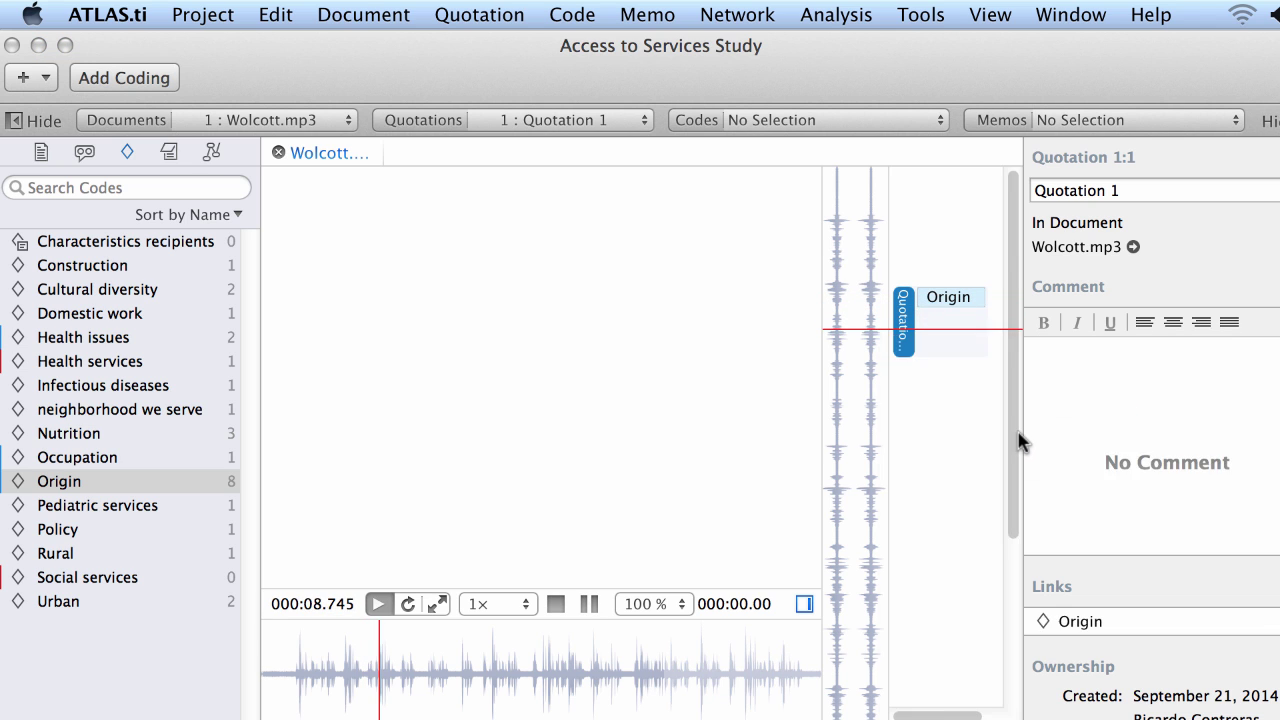
double_click(62, 484)
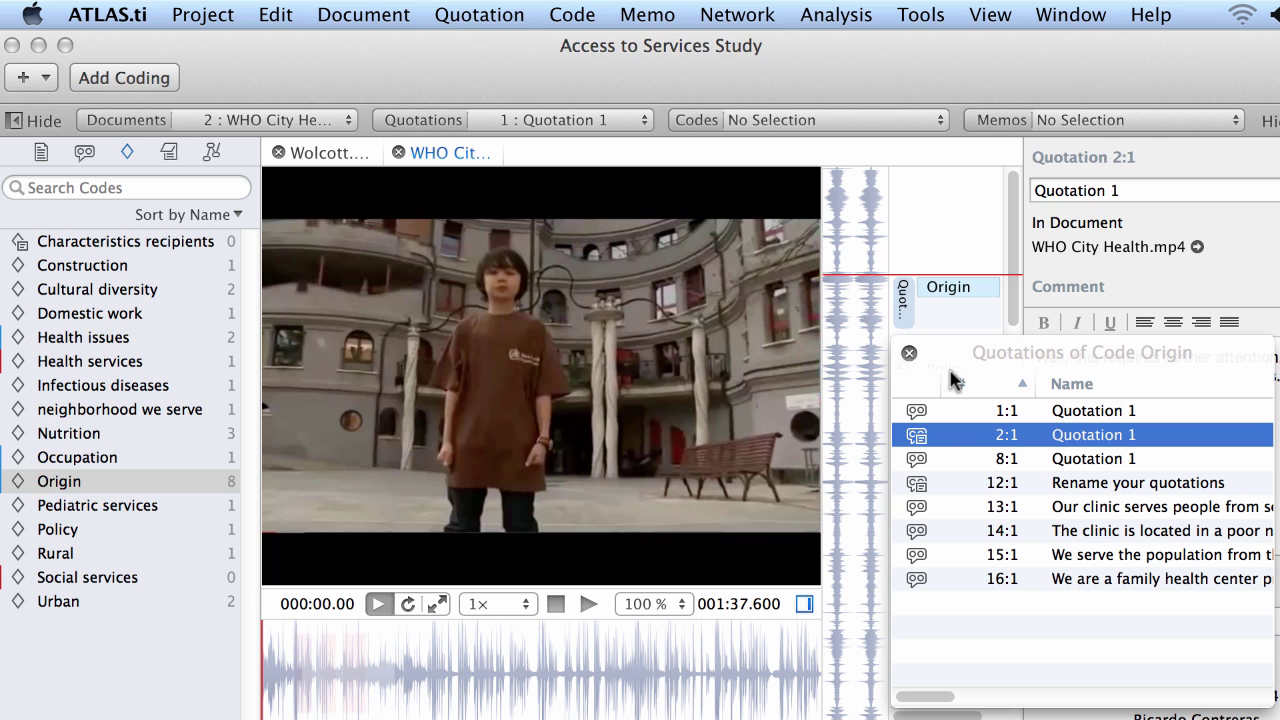
click(904, 305)
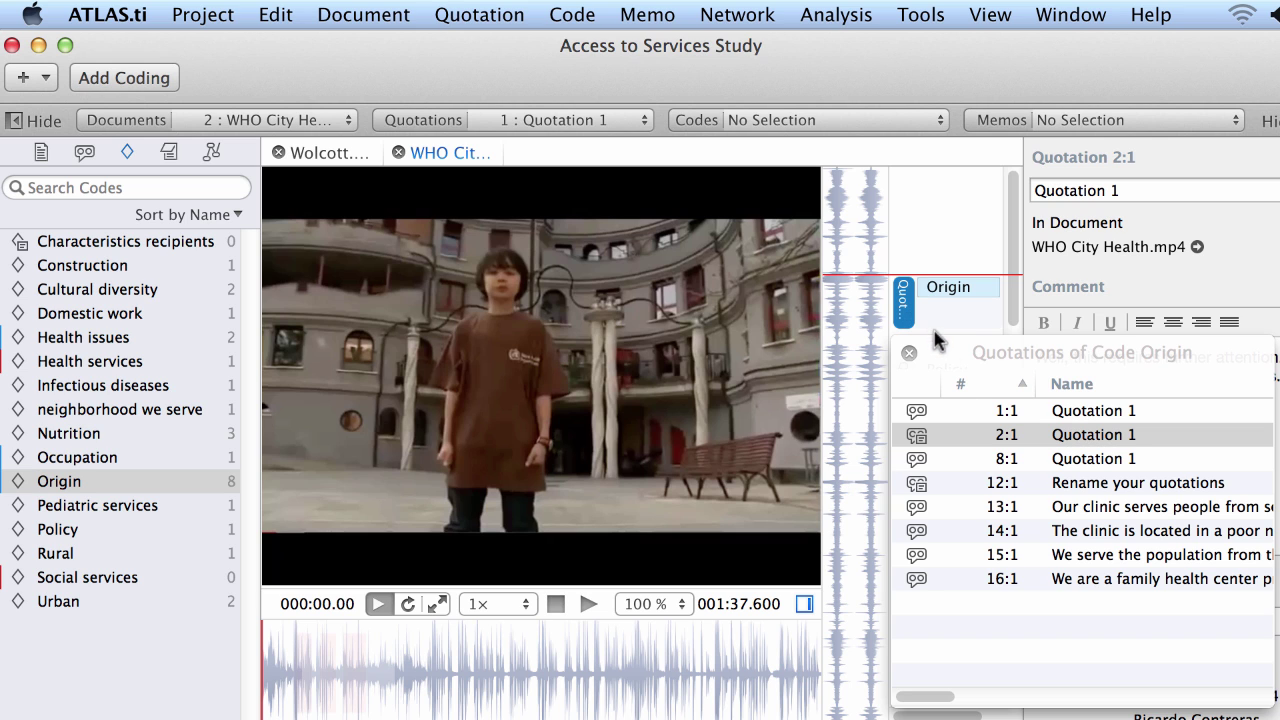
double_click(903, 300)
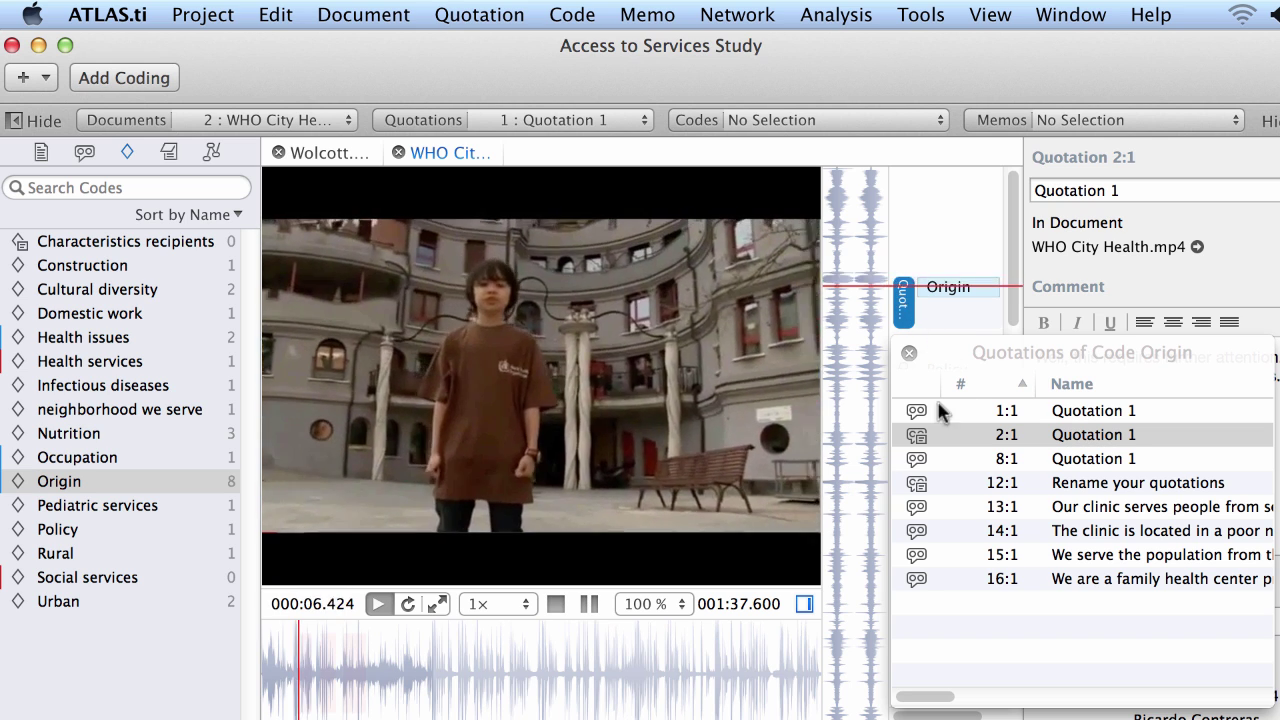
Browse Origin's quotations in Participants 1, 2, 3 and 5, ending on Participant 5
click(996, 492)
click(996, 488)
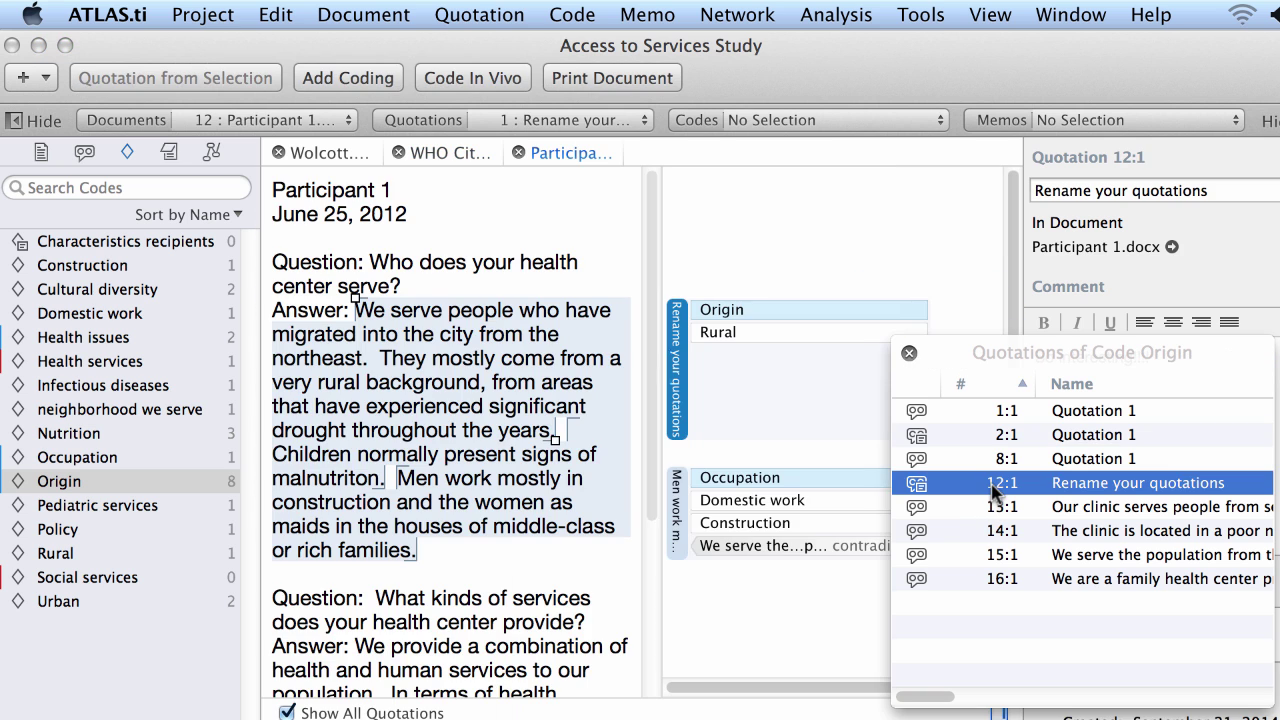
click(998, 508)
click(1000, 536)
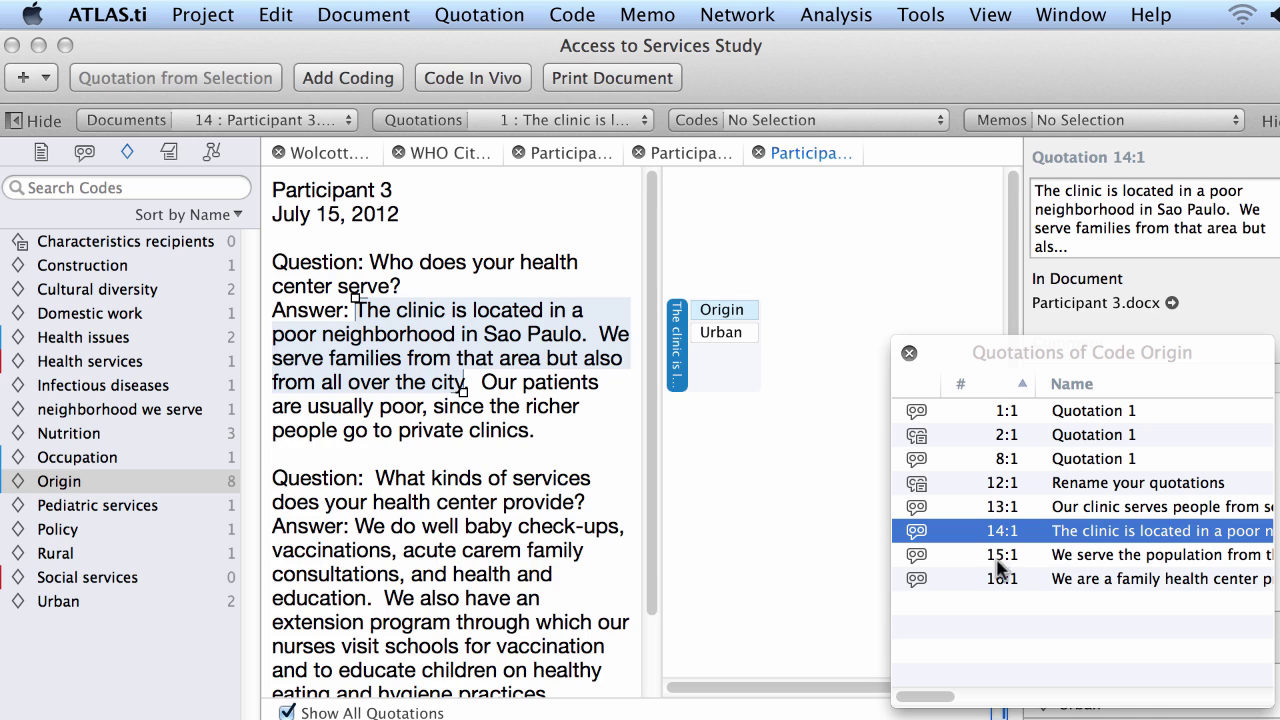
click(1000, 578)
click(909, 353)
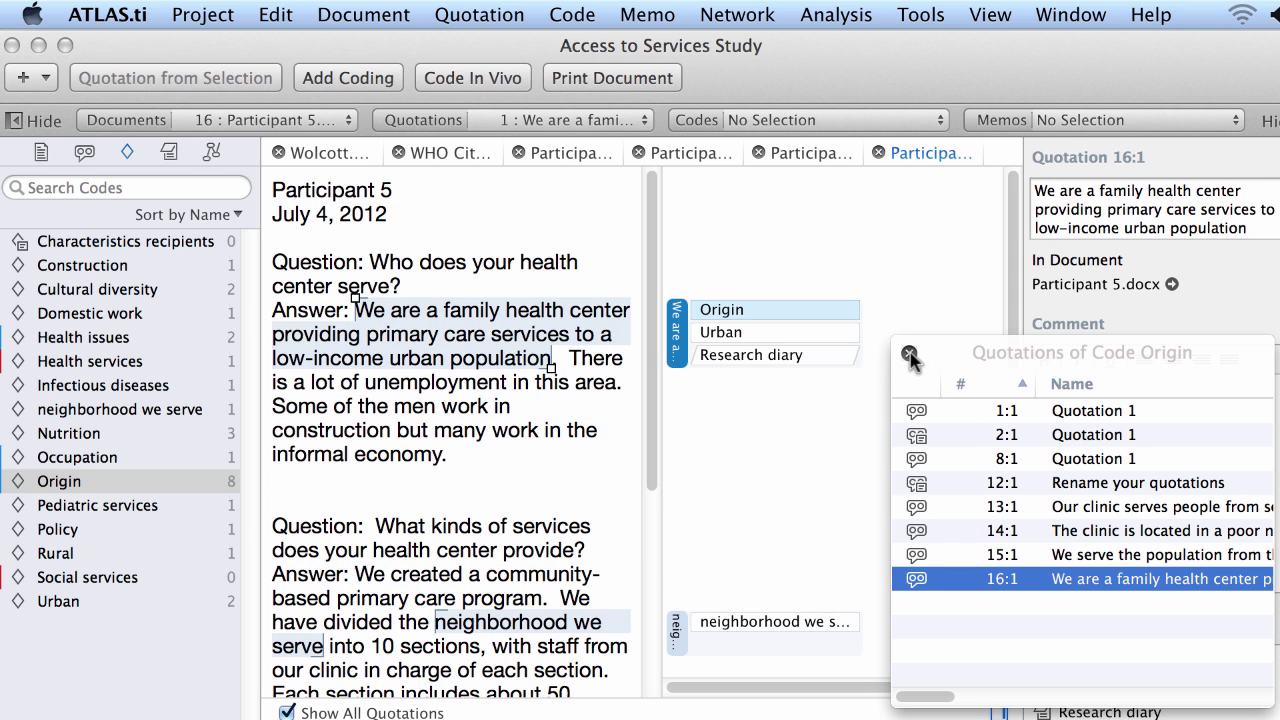